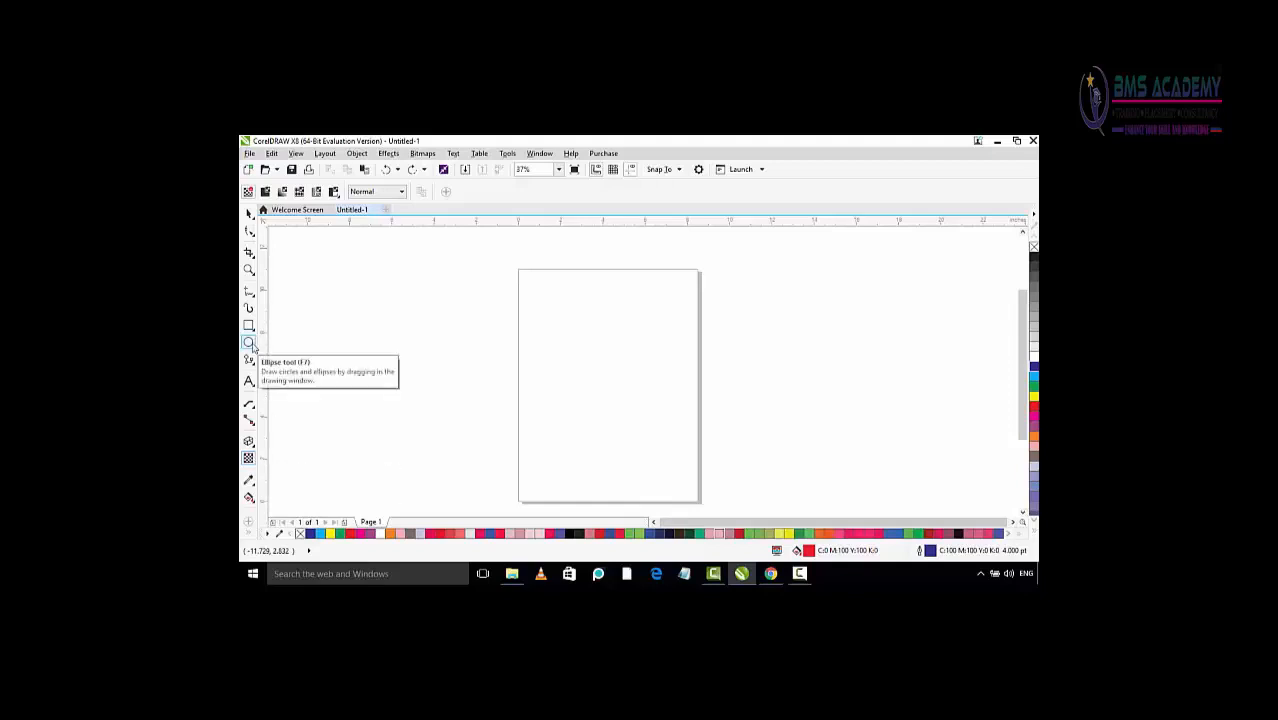
Draw a circle about 4.75 inches across near the middle of the page, with a yellow fill and a red outline.
left_click(252, 347)
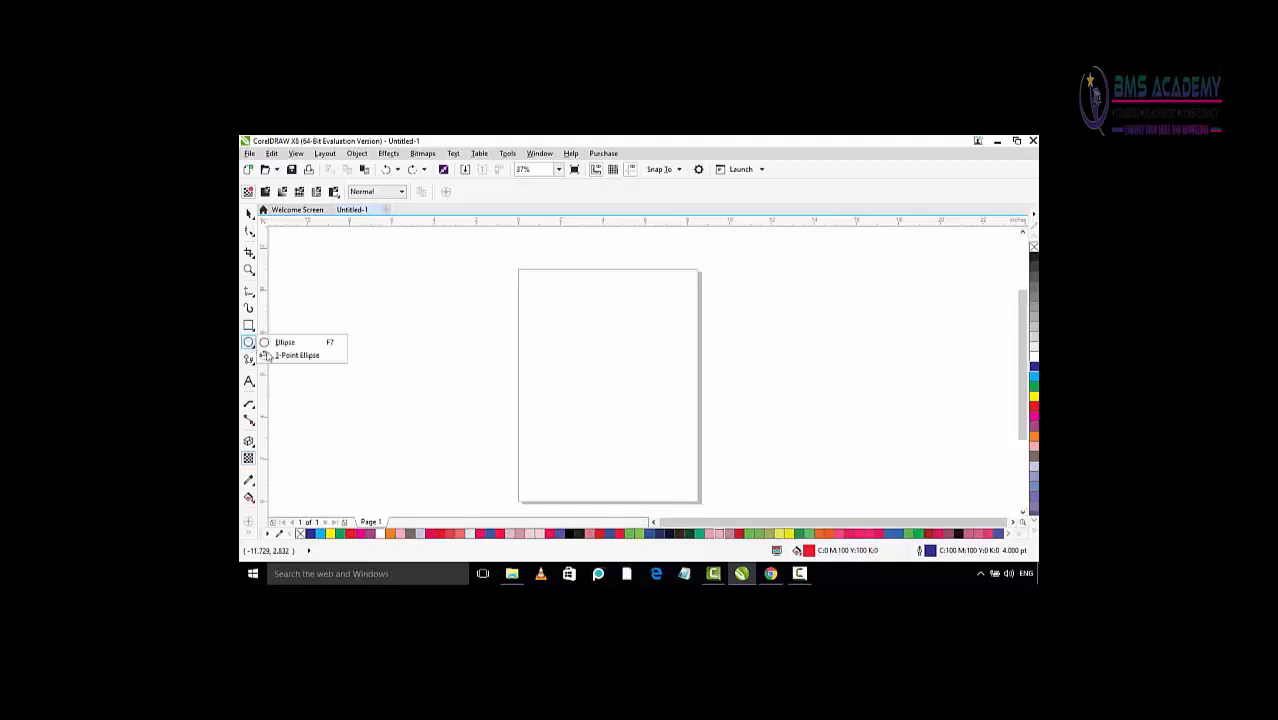
left_click(301, 343)
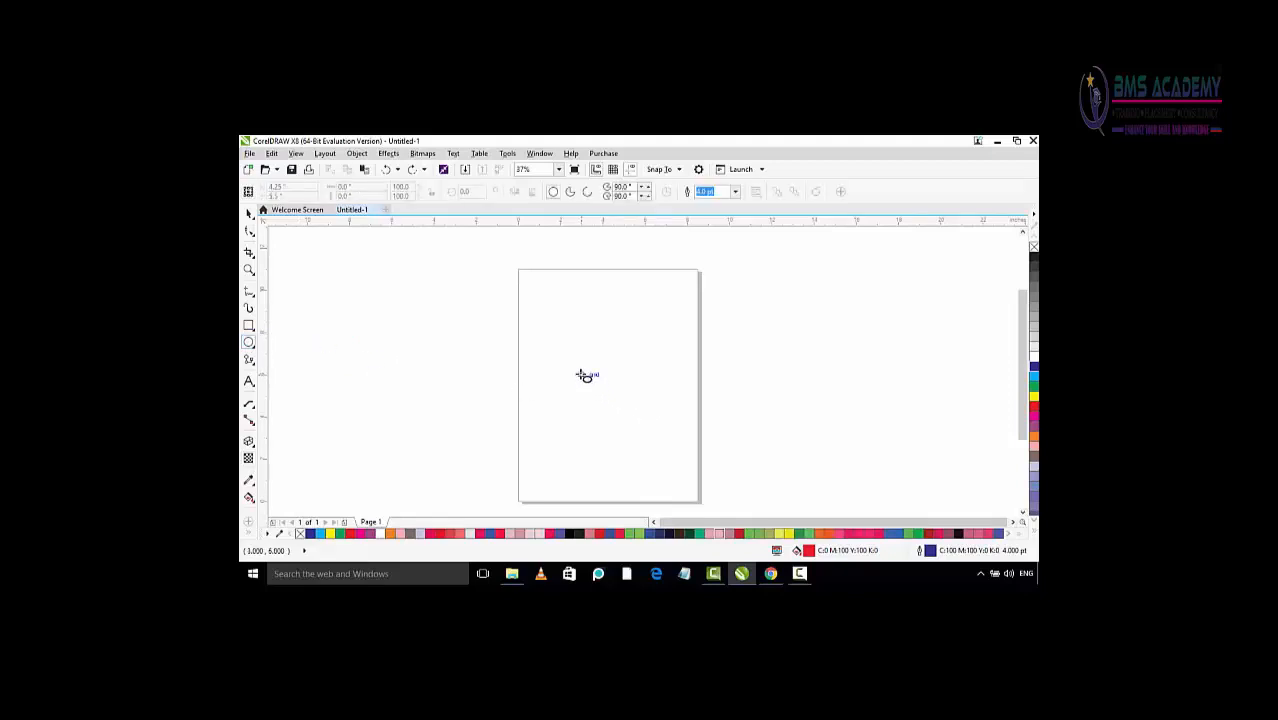
left_click_drag(580, 374, 682, 467)
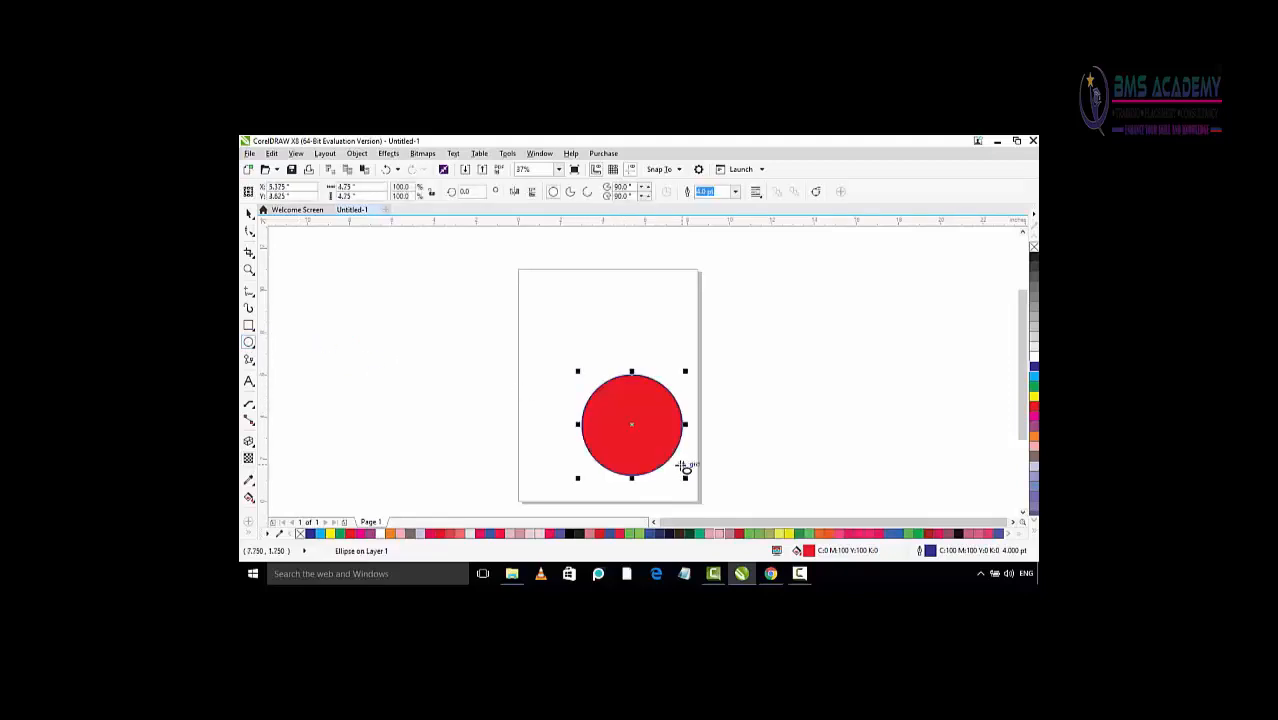
left_click_drag(628, 424, 608, 392)
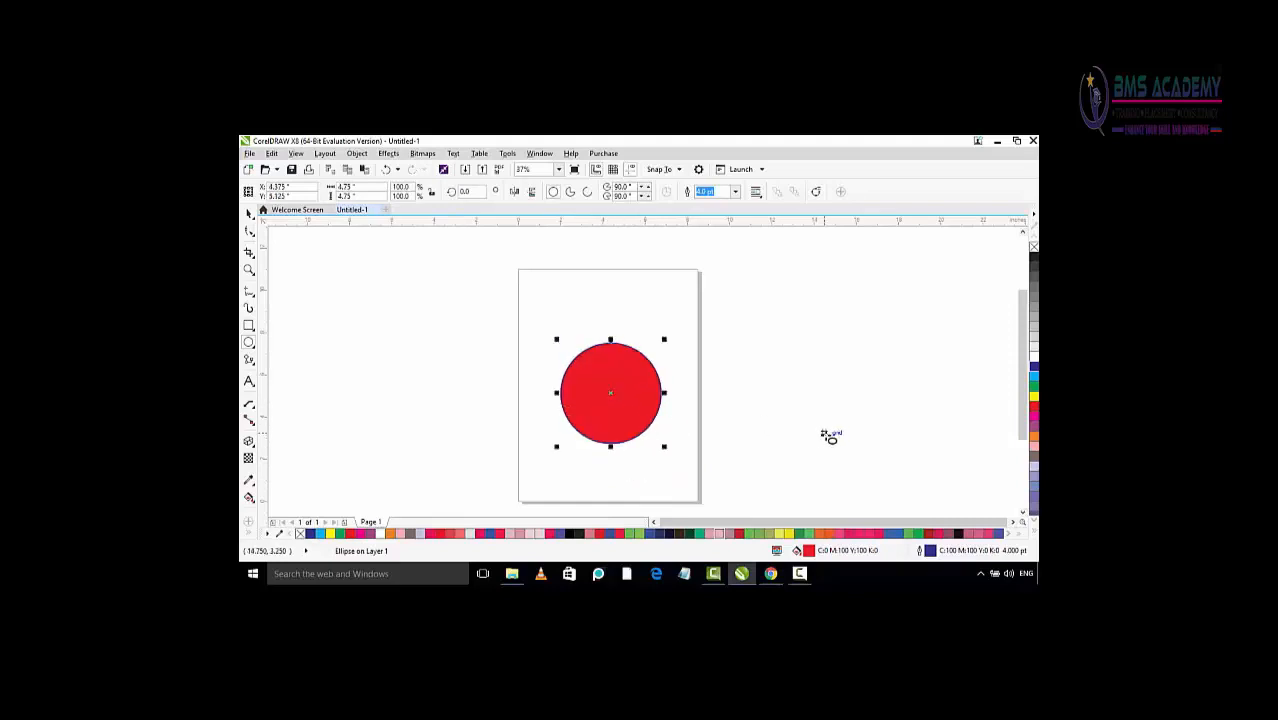
left_click(1033, 400)
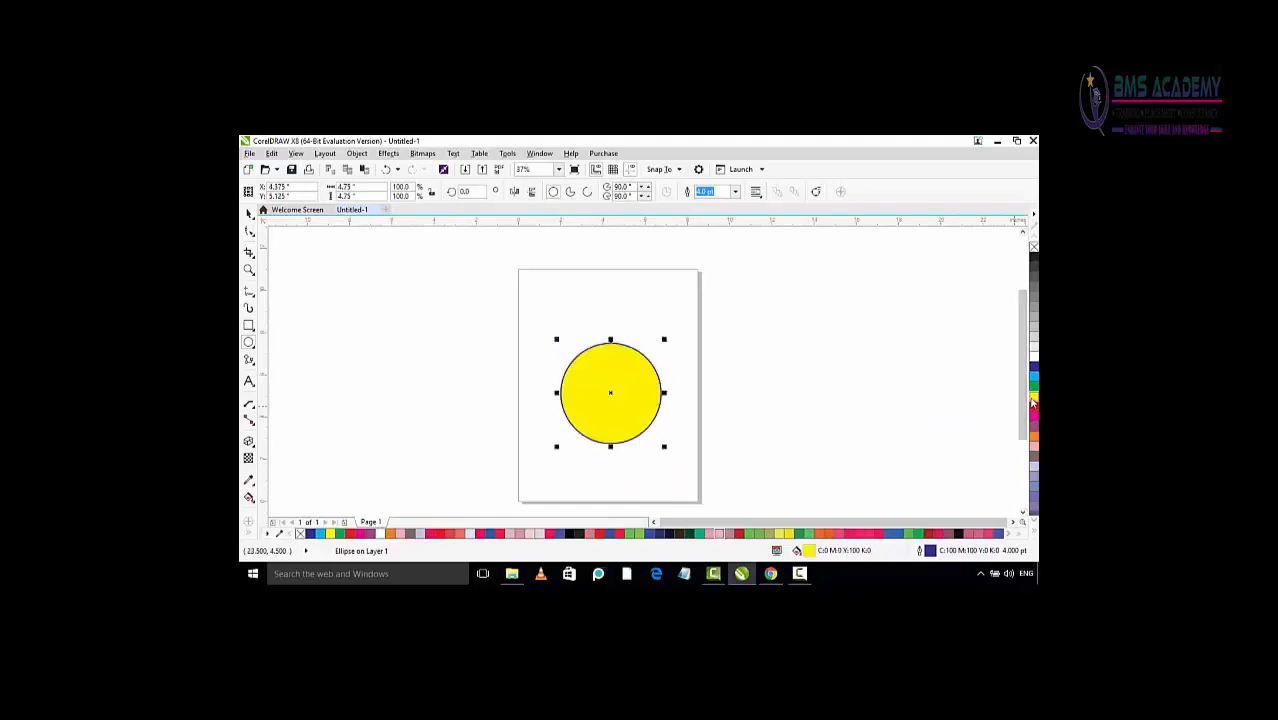
right_click(1033, 406)
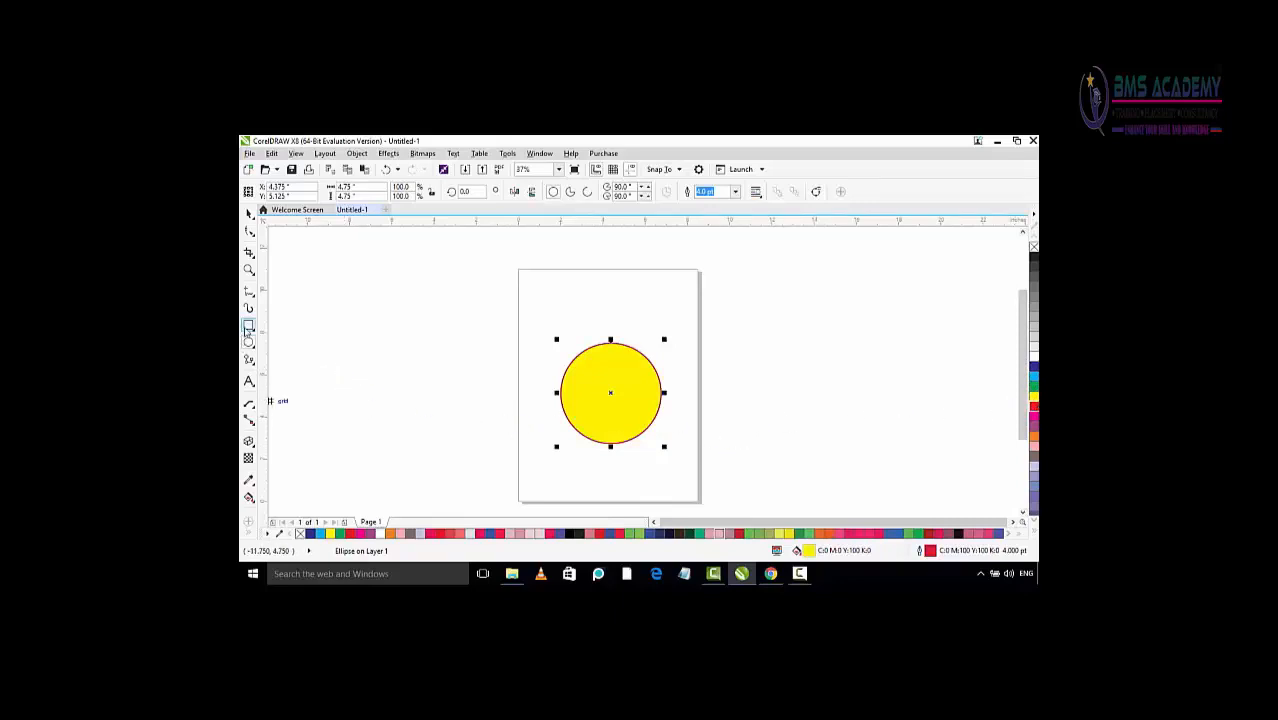
Draw a rectangle about 7 by 2.5 inches across the middle of the yellow circle.
left_click(249, 328)
left_click(275, 323)
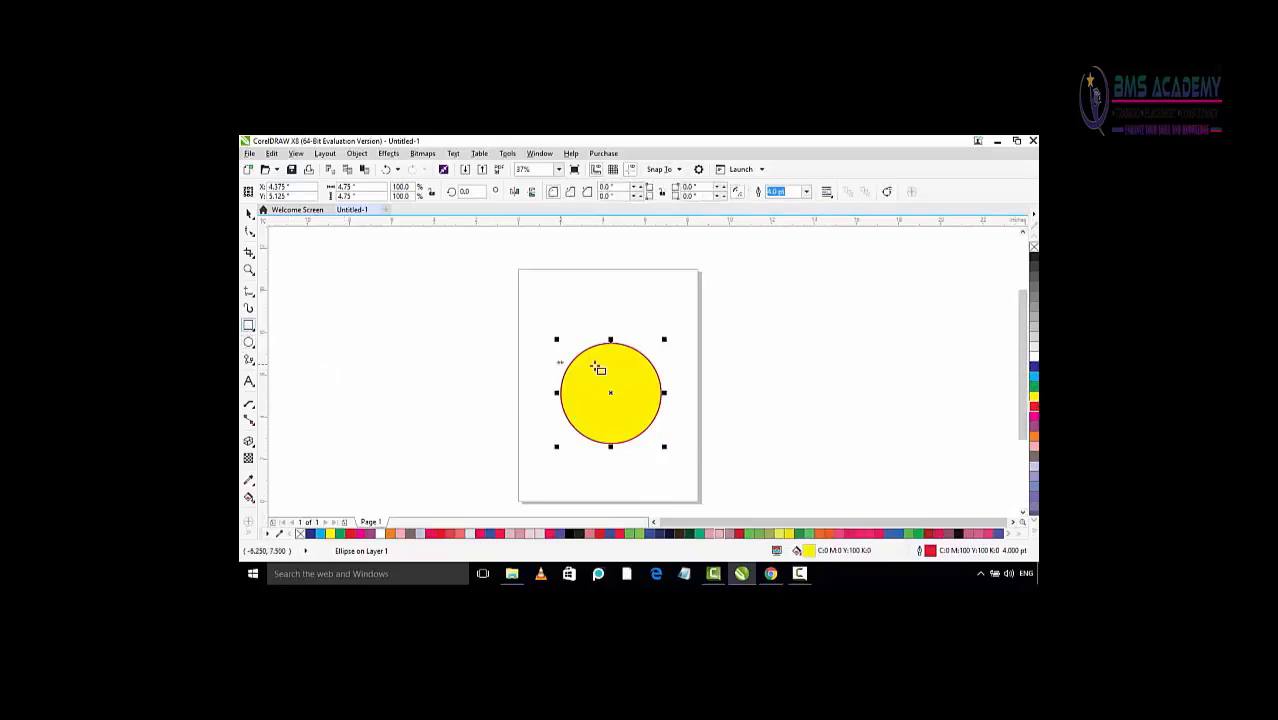
left_click_drag(547, 370, 694, 424)
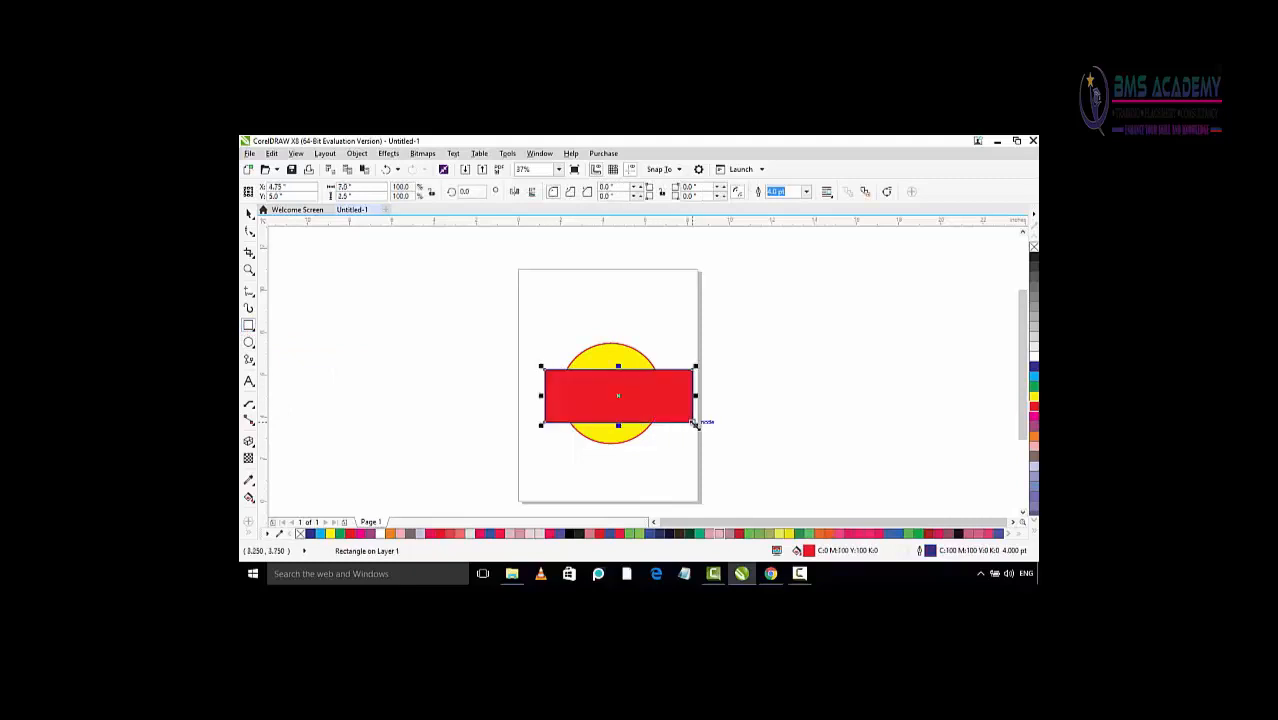
Apply a linear fountain transparency to the rectangle with the Transparency tool, fading from its left part toward below the circle.
scroll(659, 413, "up", 2)
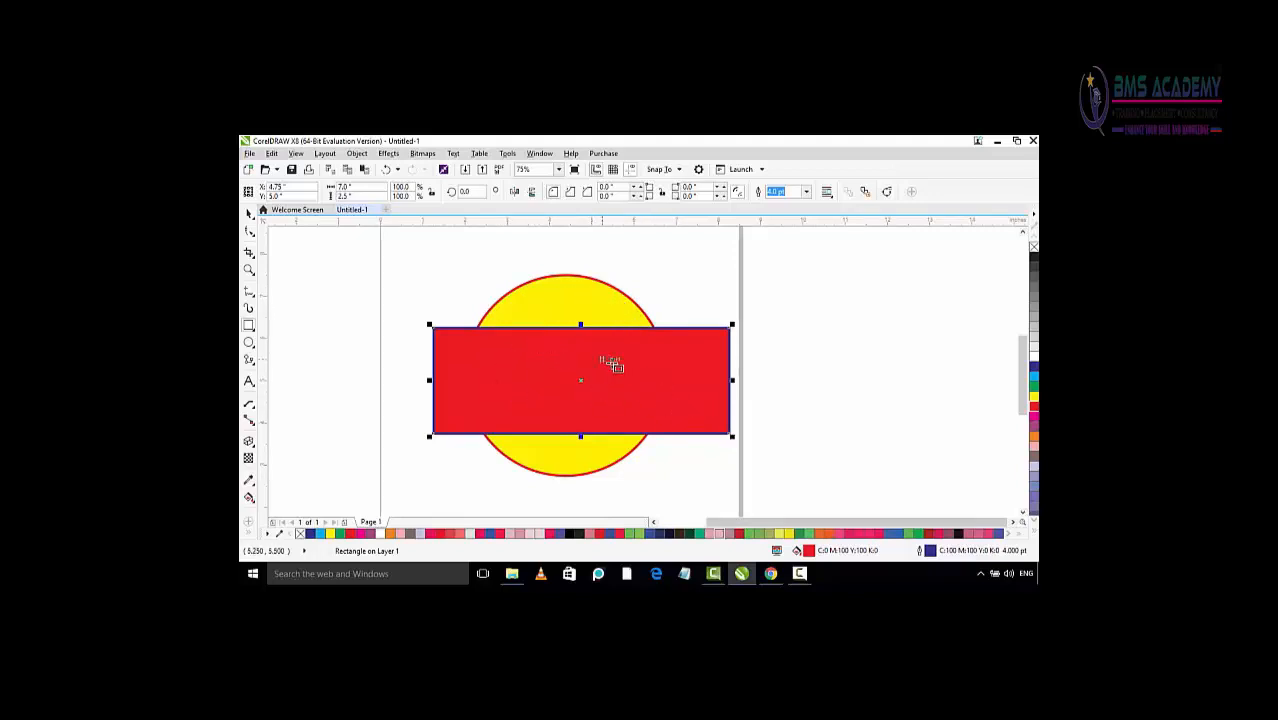
left_click(248, 459)
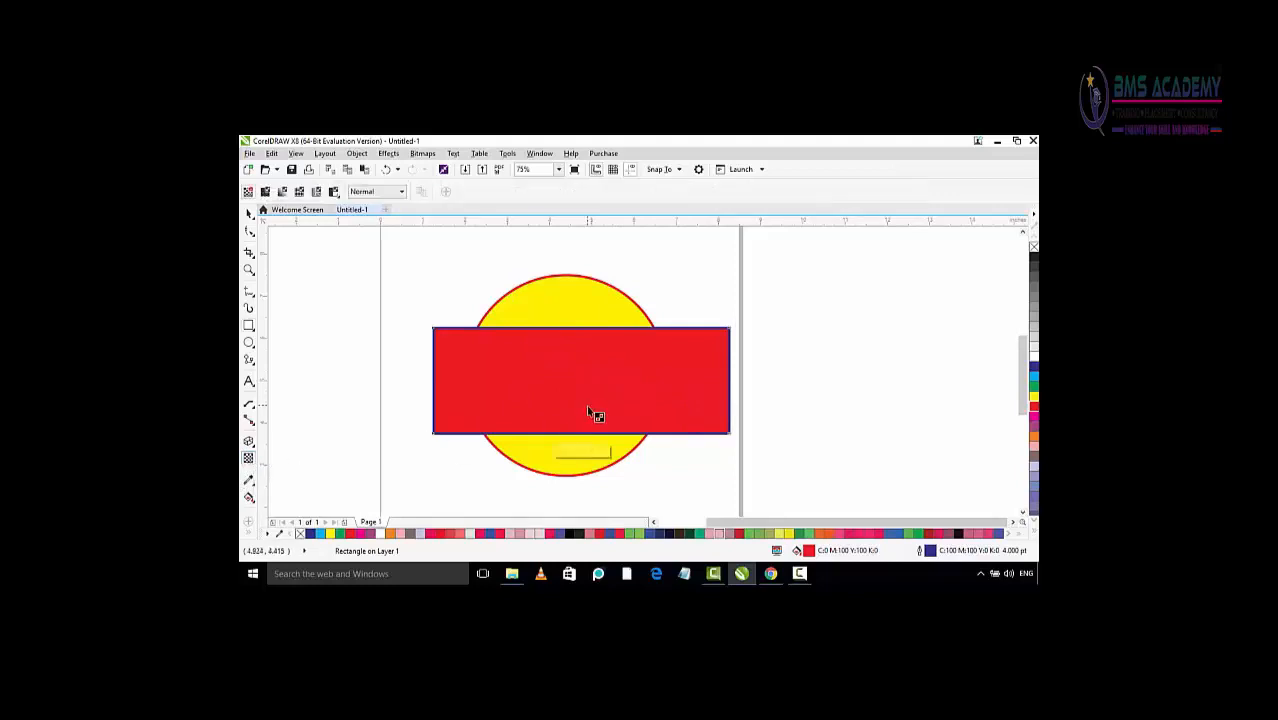
scroll(590, 414, "down", 2)
scroll(604, 390, "up", 2)
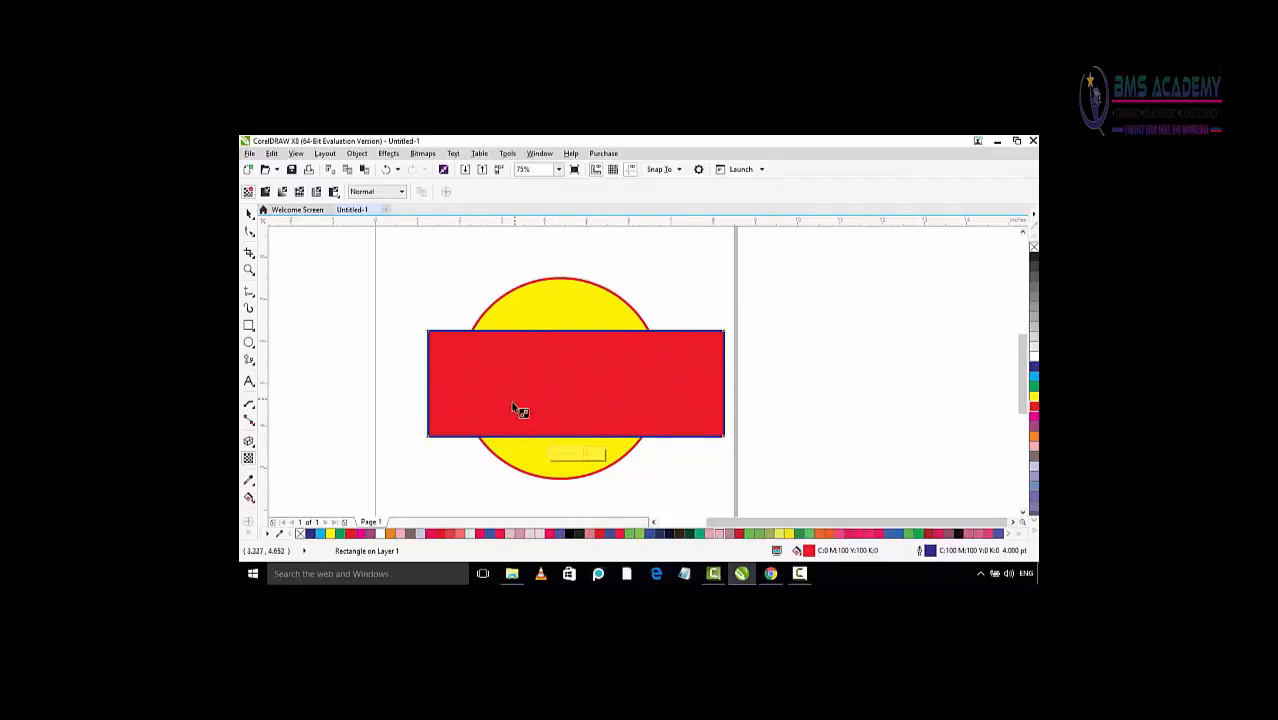
left_click_drag(463, 404, 614, 497)
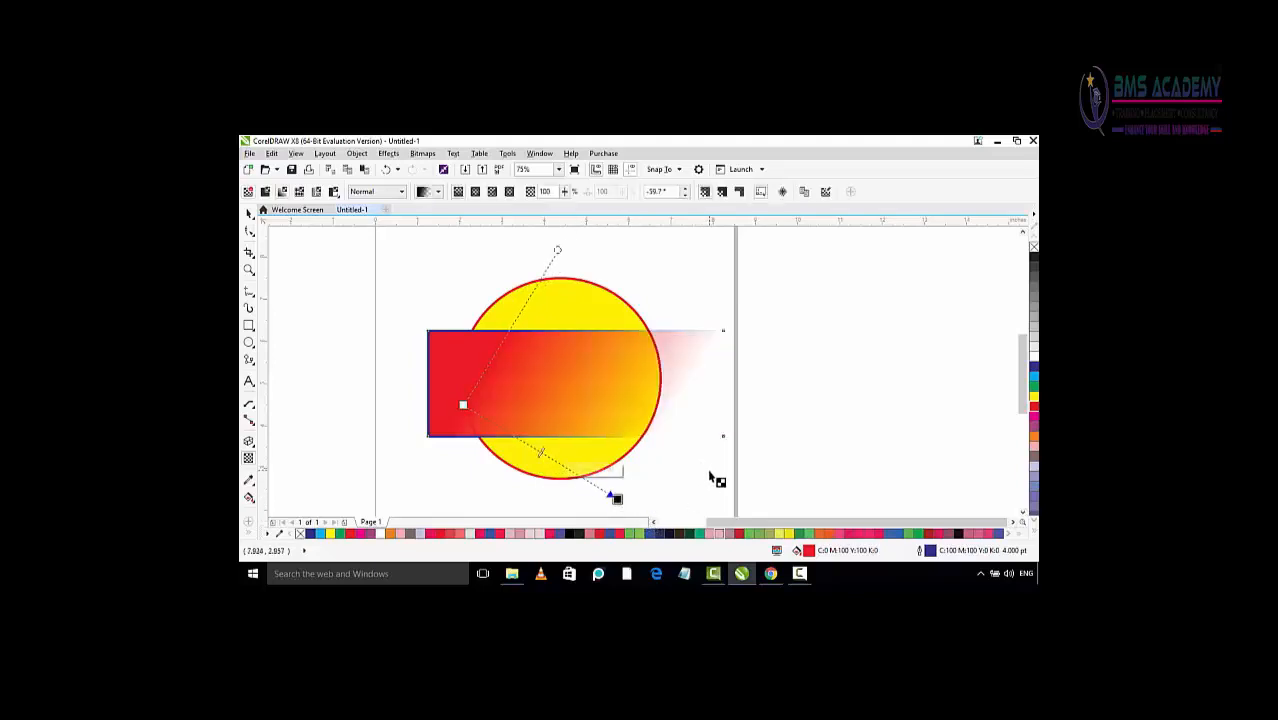
scroll(713, 480, "down", 1)
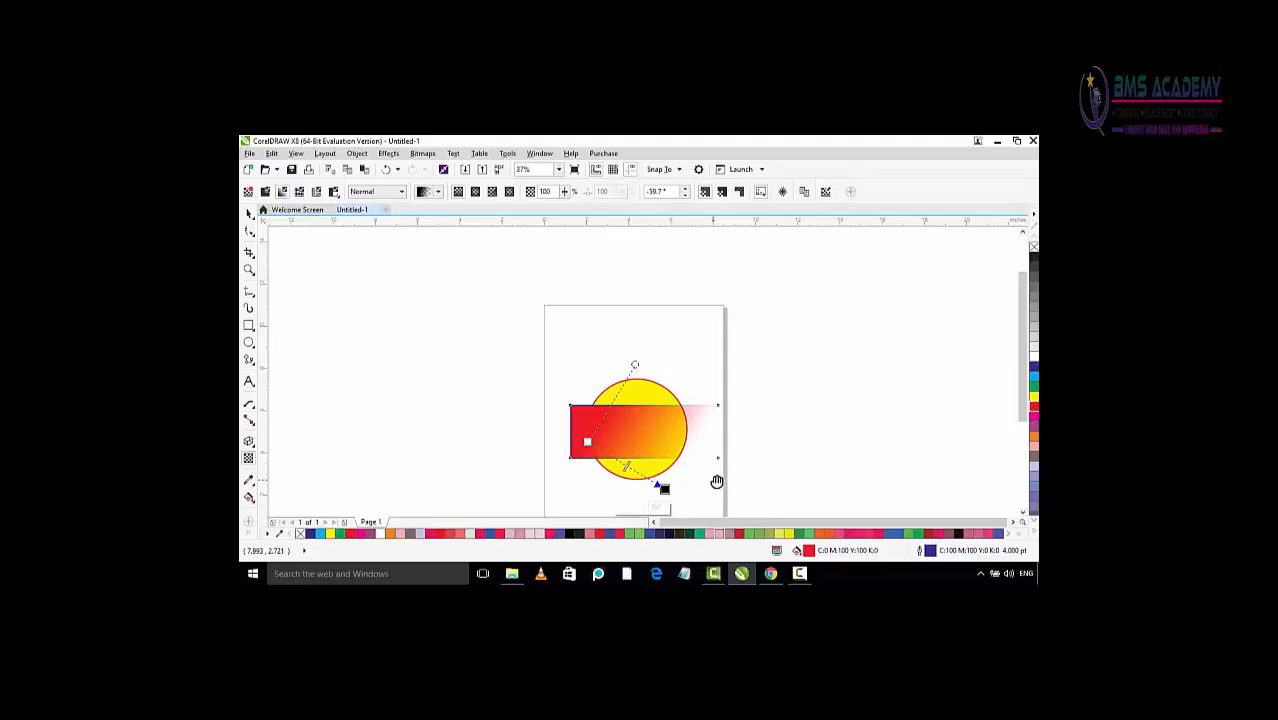
scroll(716, 481, "up", 1)
left_click_drag(716, 481, 680, 448)
scroll(680, 447, "down", 1)
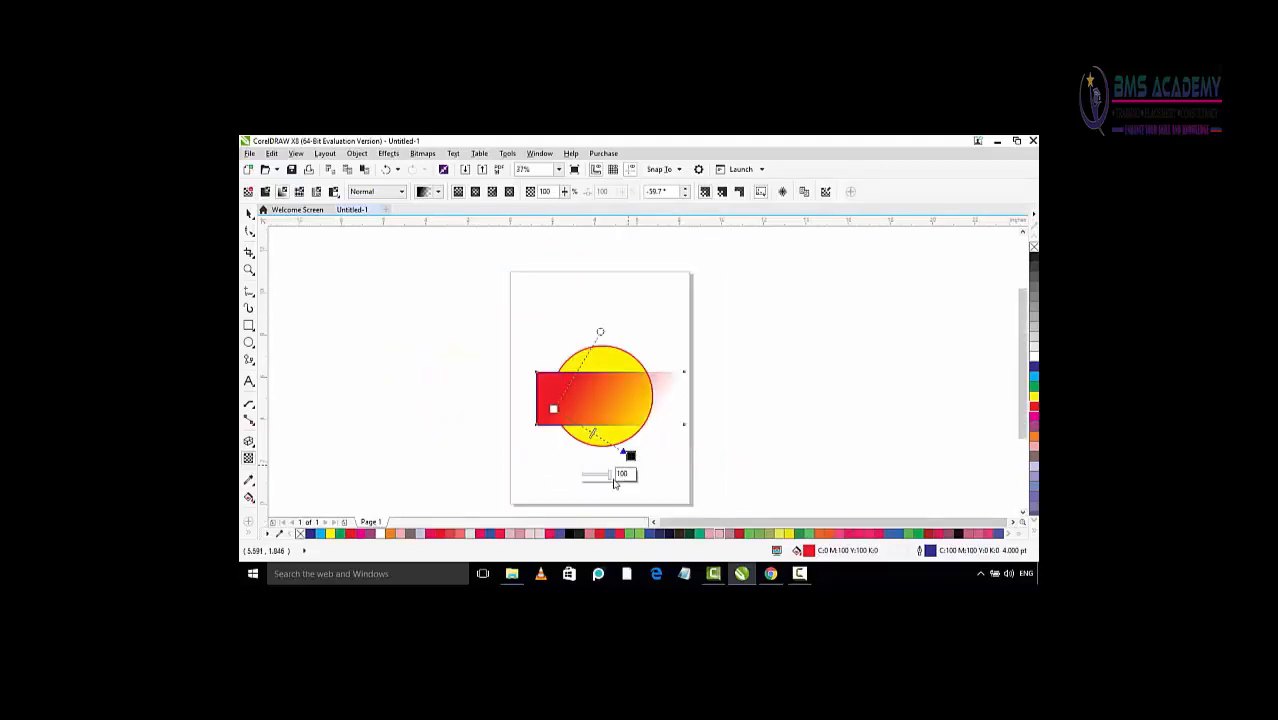
Reposition the rectangle's transparency handles so only its right end fades, and flip the skew handle to below the bottom edge.
left_click_drag(626, 456, 662, 496)
left_click_drag(620, 387, 642, 424)
left_click_drag(557, 398, 561, 424)
left_click_drag(568, 374, 717, 469)
left_click(665, 413)
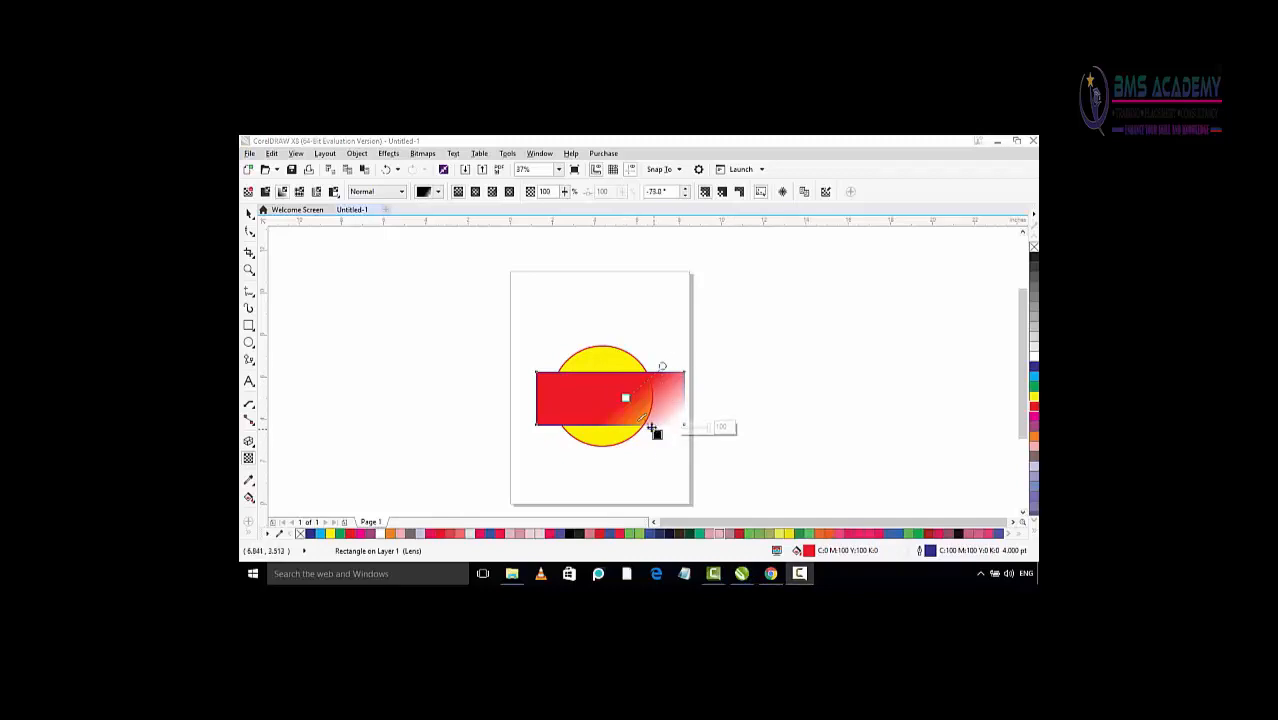
left_click_drag(666, 382, 662, 369)
left_click_drag(645, 420, 708, 434)
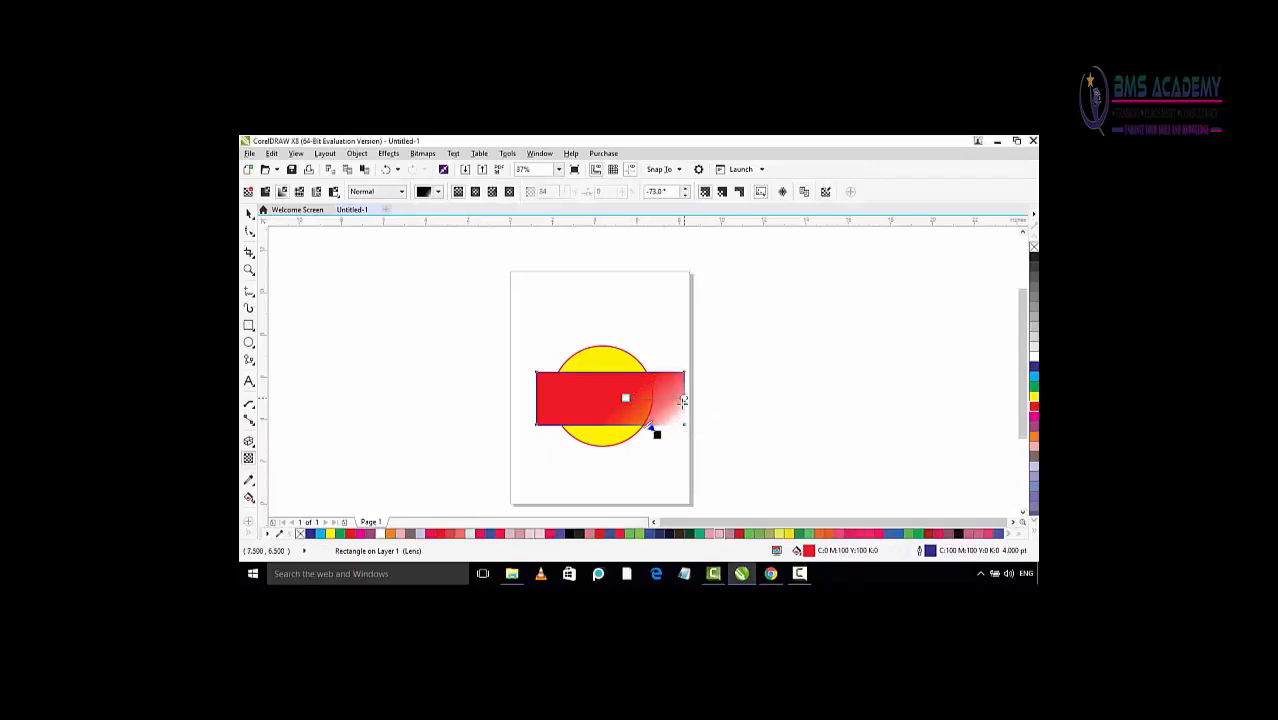
left_click_drag(548, 432, 574, 377)
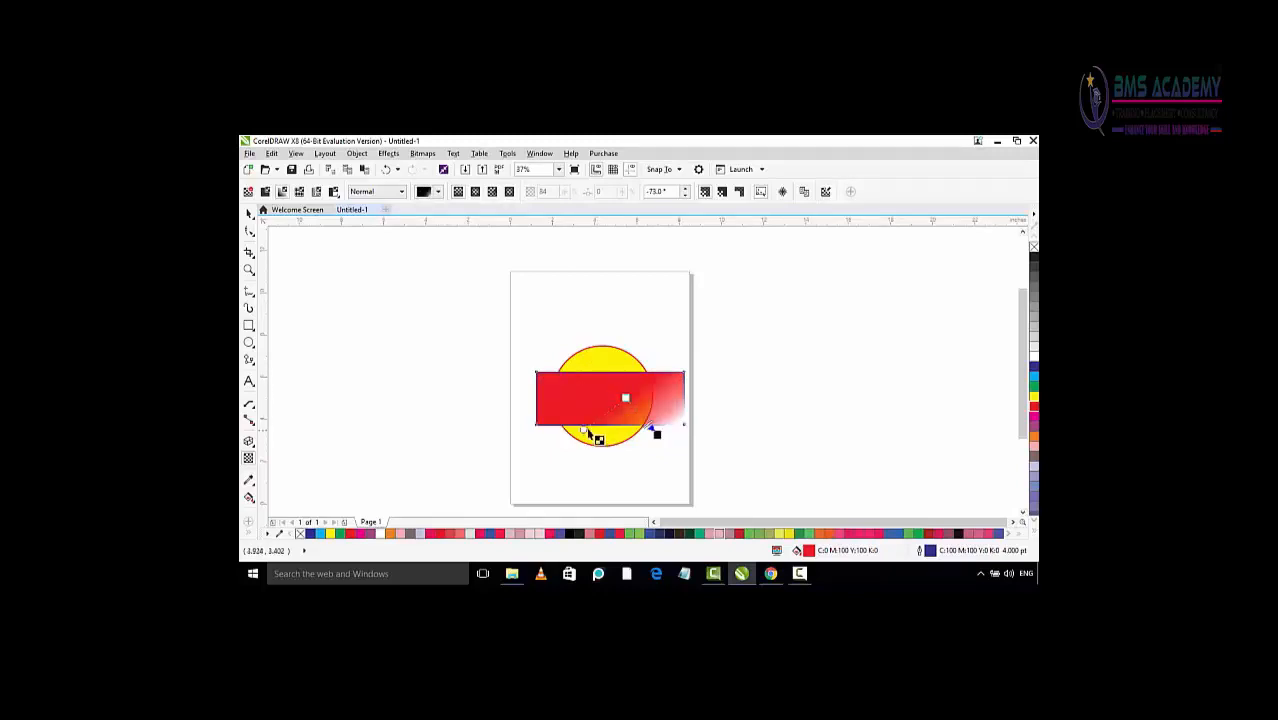
Try a very short horizontal fade below the rectangle's right end and undo it.
left_click_drag(670, 476, 680, 476)
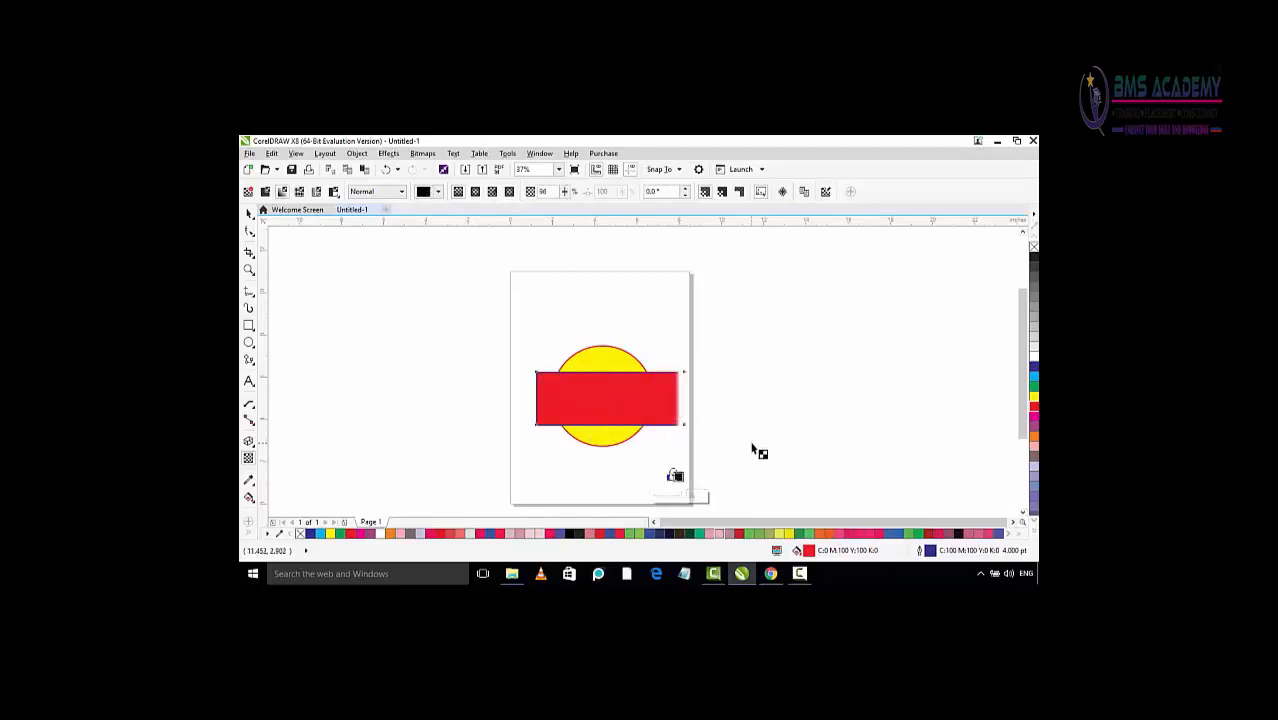
key("ctrl+z")
key("ctrl+z")
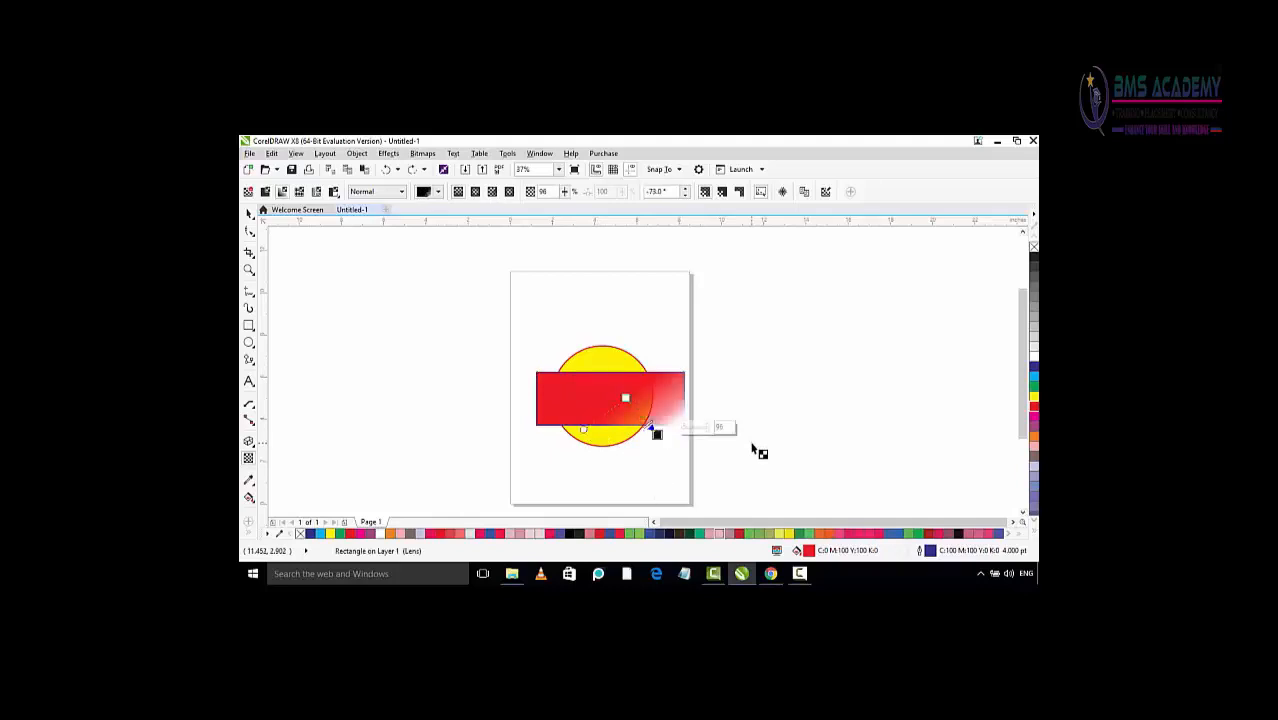
Delete the red rectangle, leaving only the circle.
left_click(757, 452)
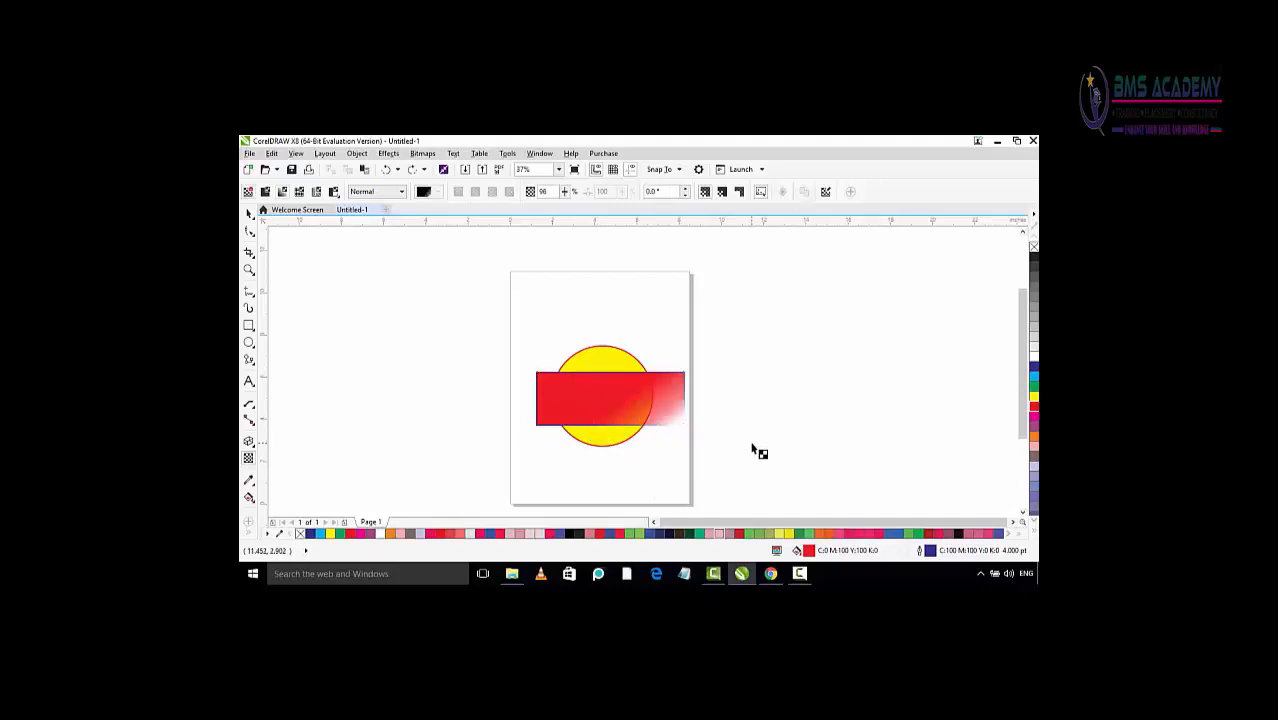
left_click(669, 399)
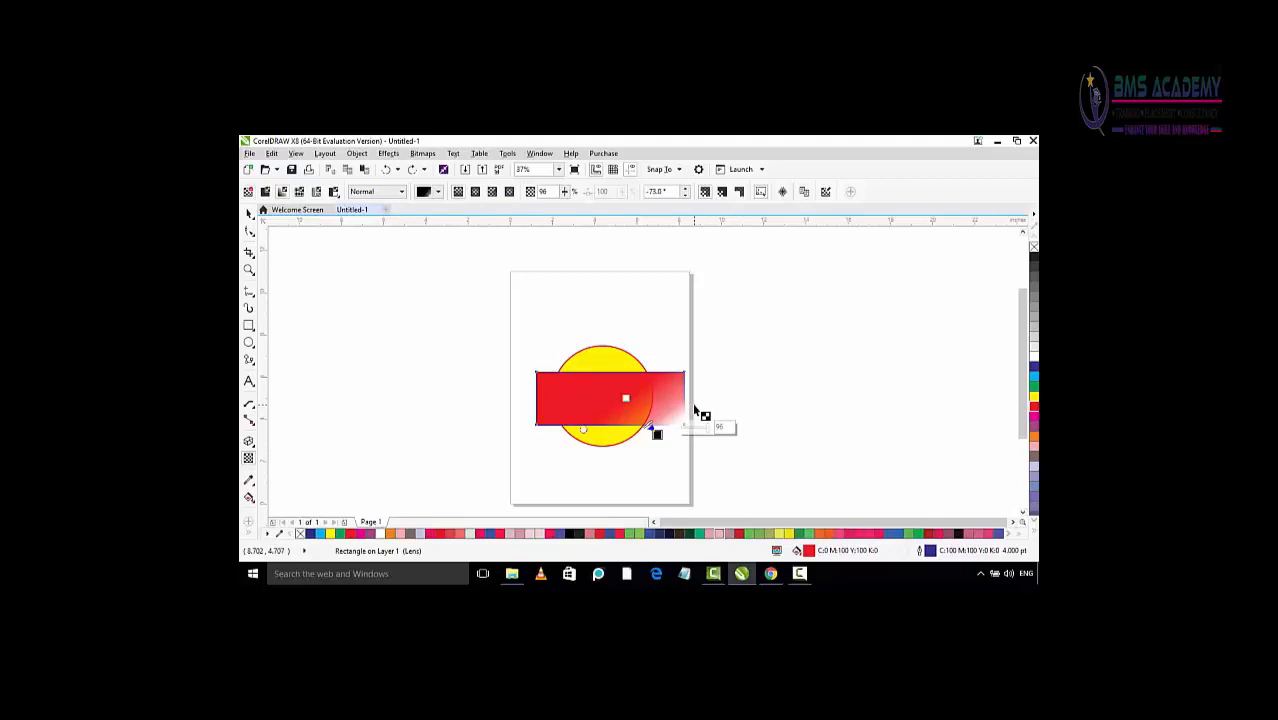
key("space")
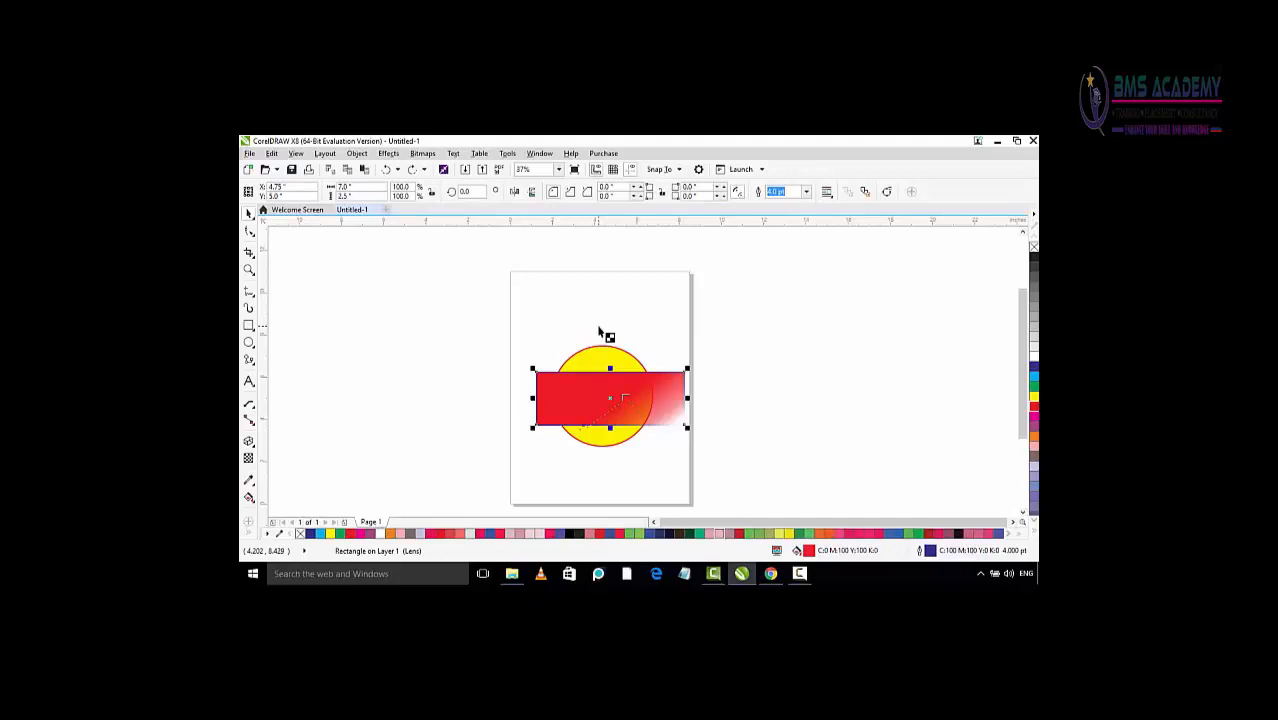
key("Delete")
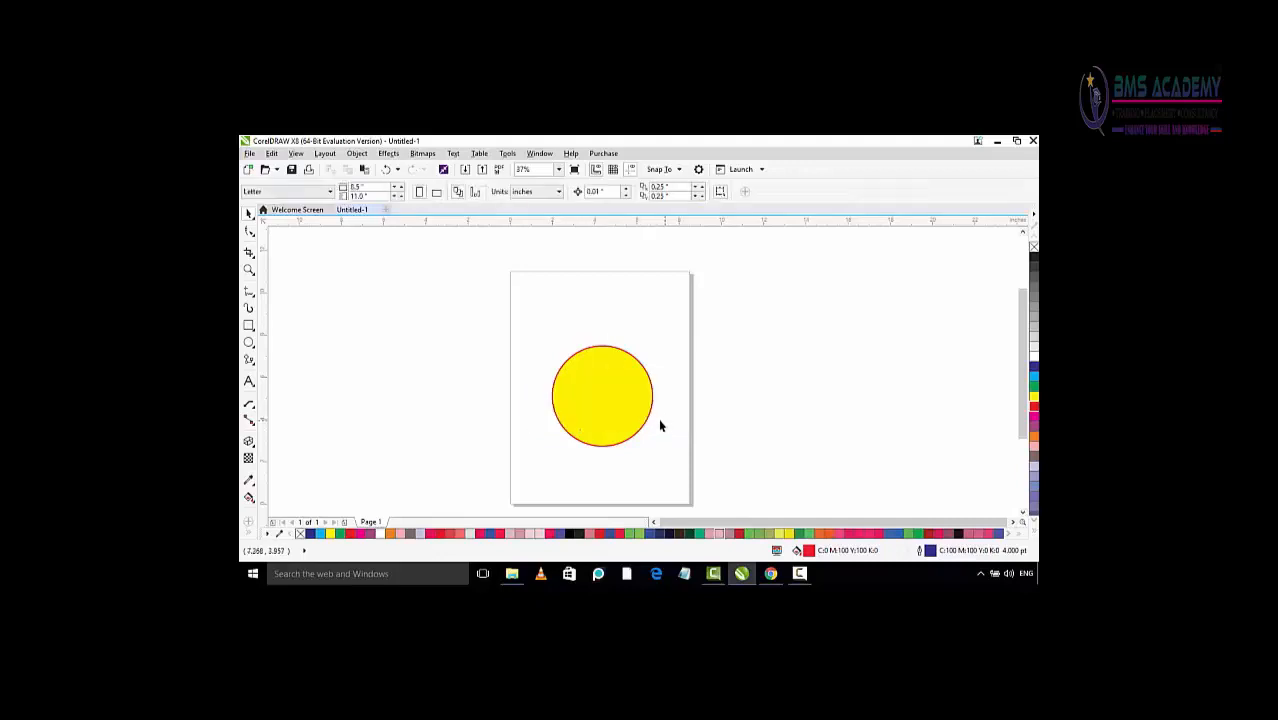
Apply a linear fountain transparency to the circle, running from its left half to beyond its lower right at about -30.5°.
scroll(619, 404, "up", 2)
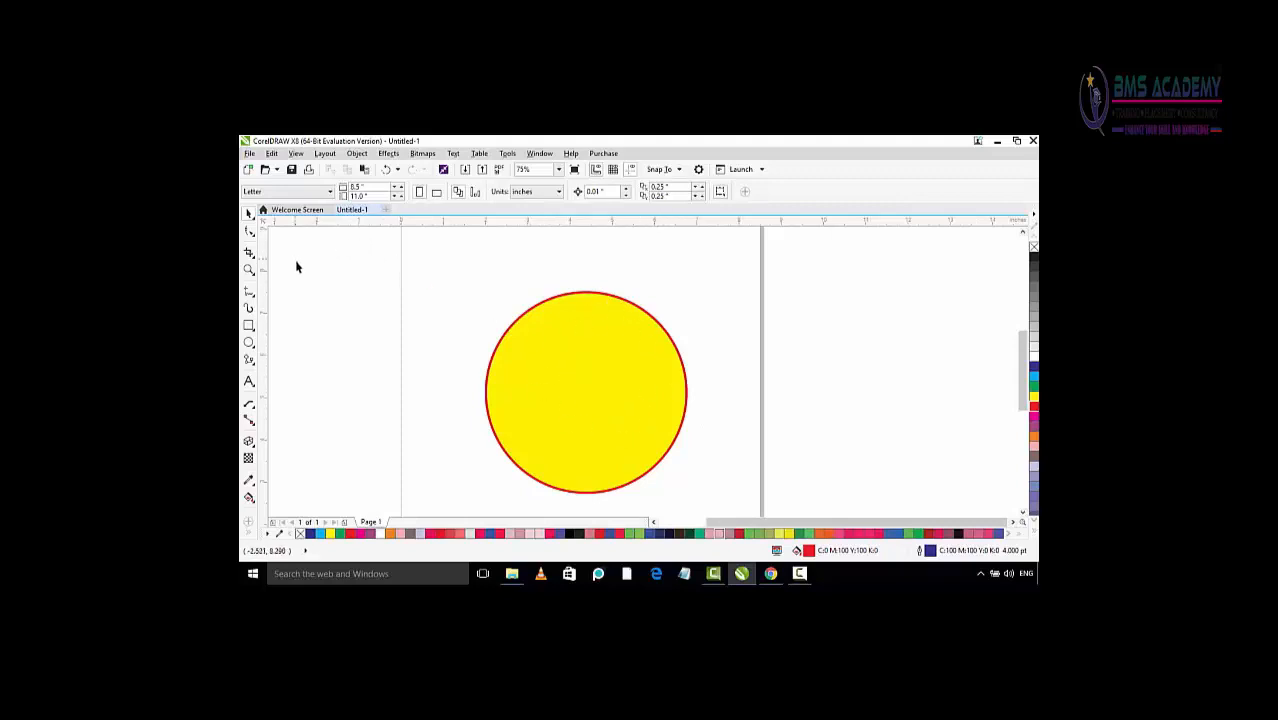
left_click(249, 460)
left_click(574, 380)
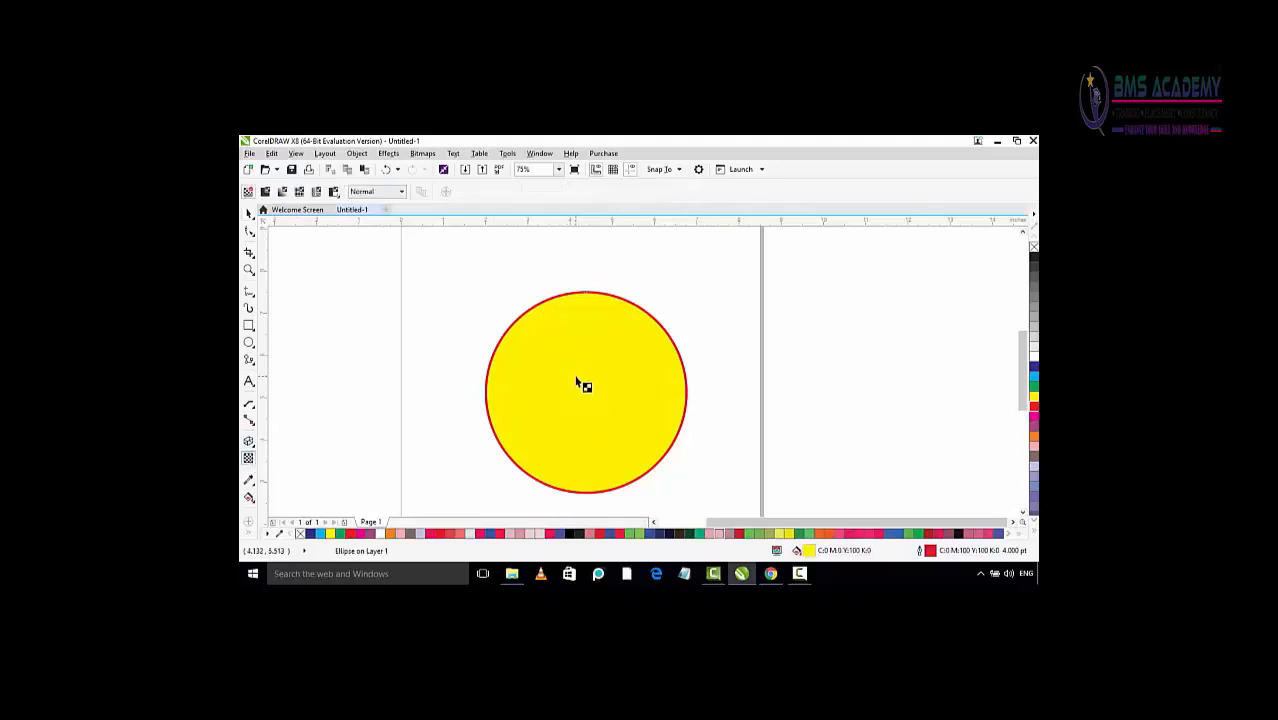
left_click_drag(578, 380, 705, 470)
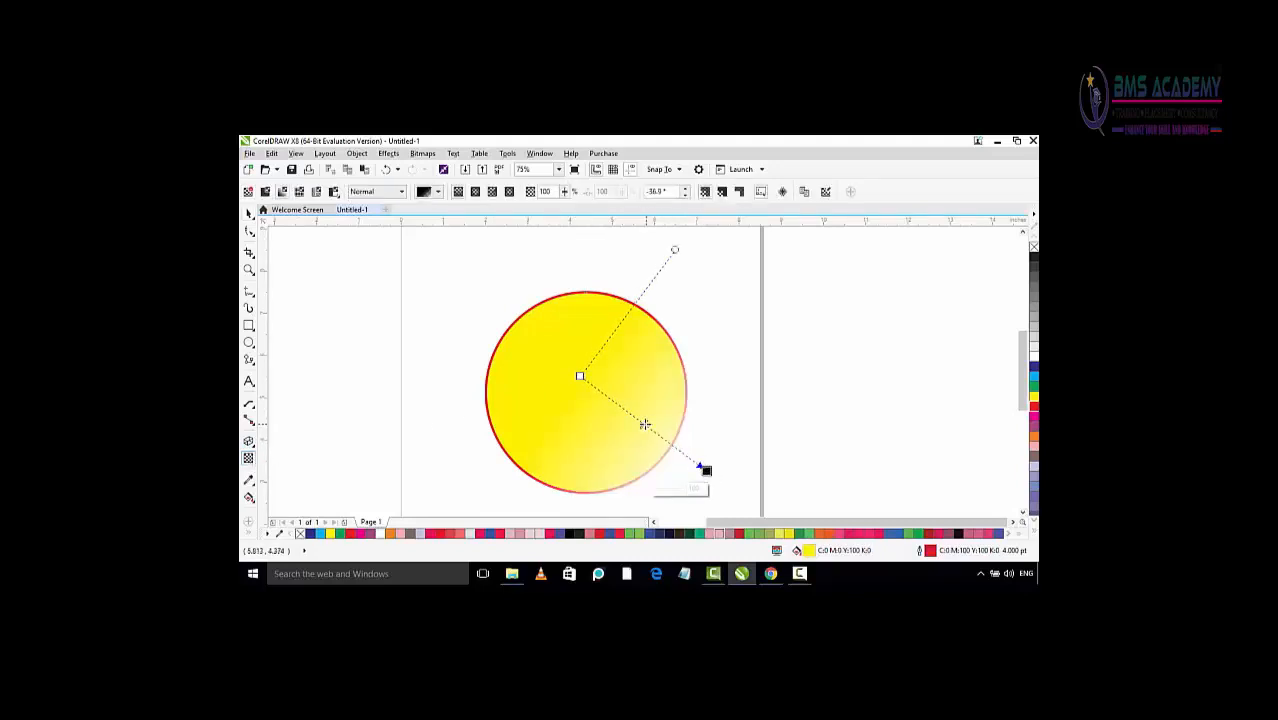
left_click_drag(675, 250, 696, 309)
left_click_drag(582, 365, 694, 474)
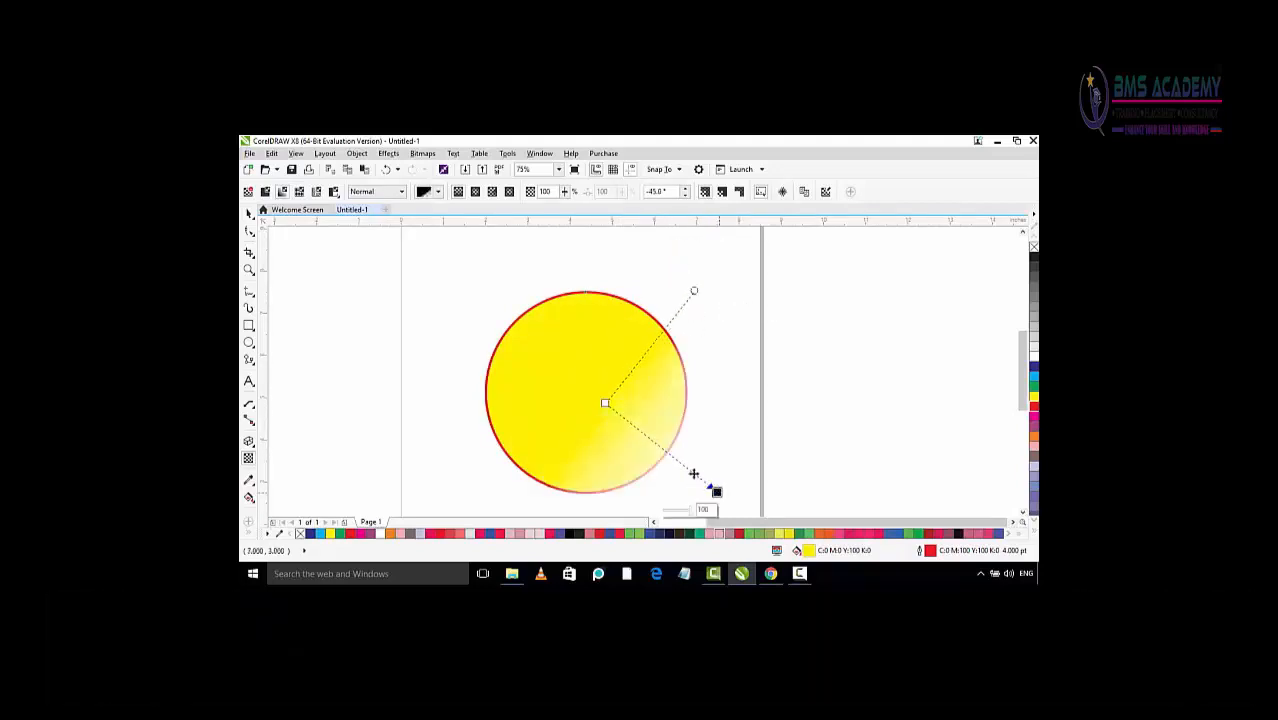
left_click_drag(606, 404, 538, 387)
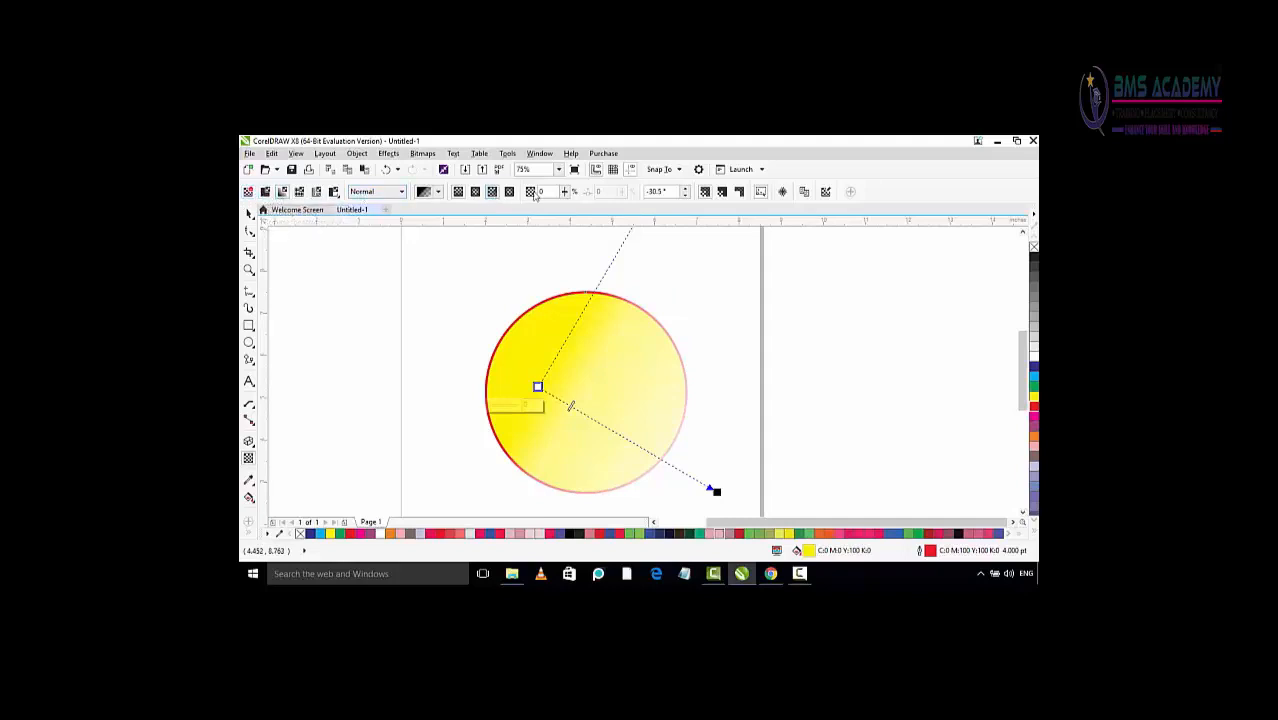
Replace the circle's fountain transparency with a uniform one, trying transparency values of 90 and 44.
left_click(248, 192)
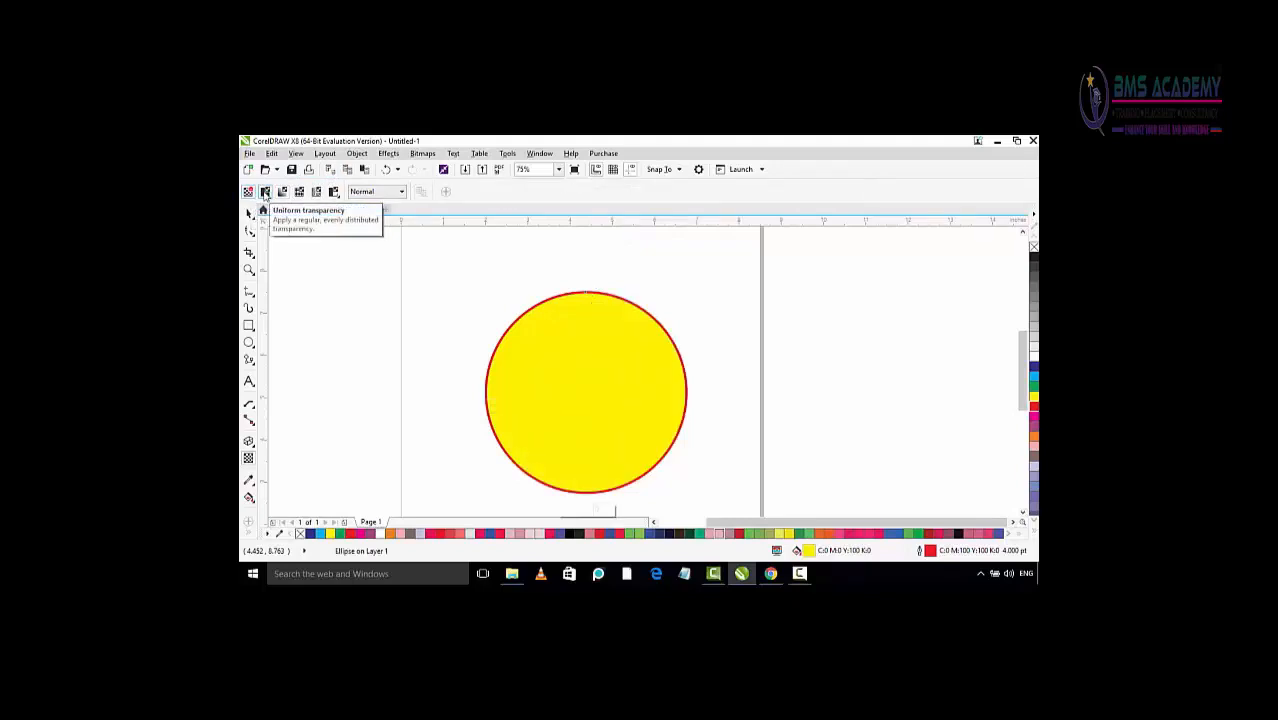
left_click(265, 193)
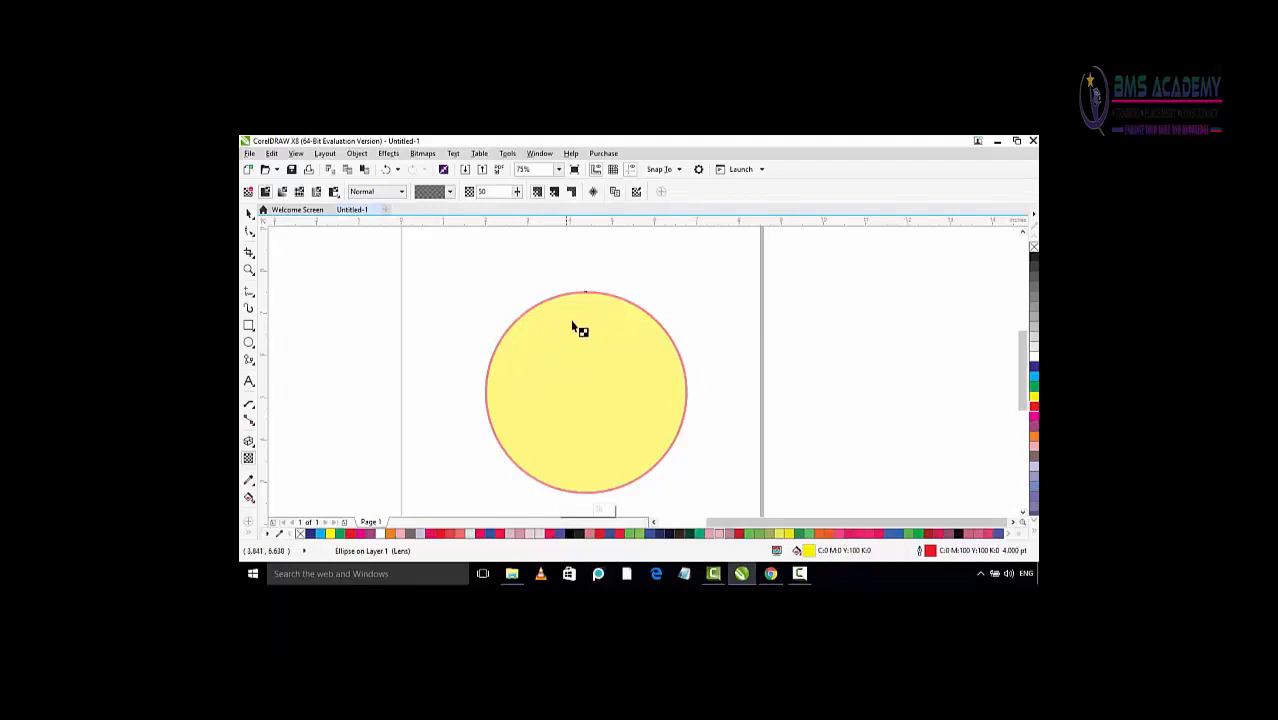
left_click(517, 193)
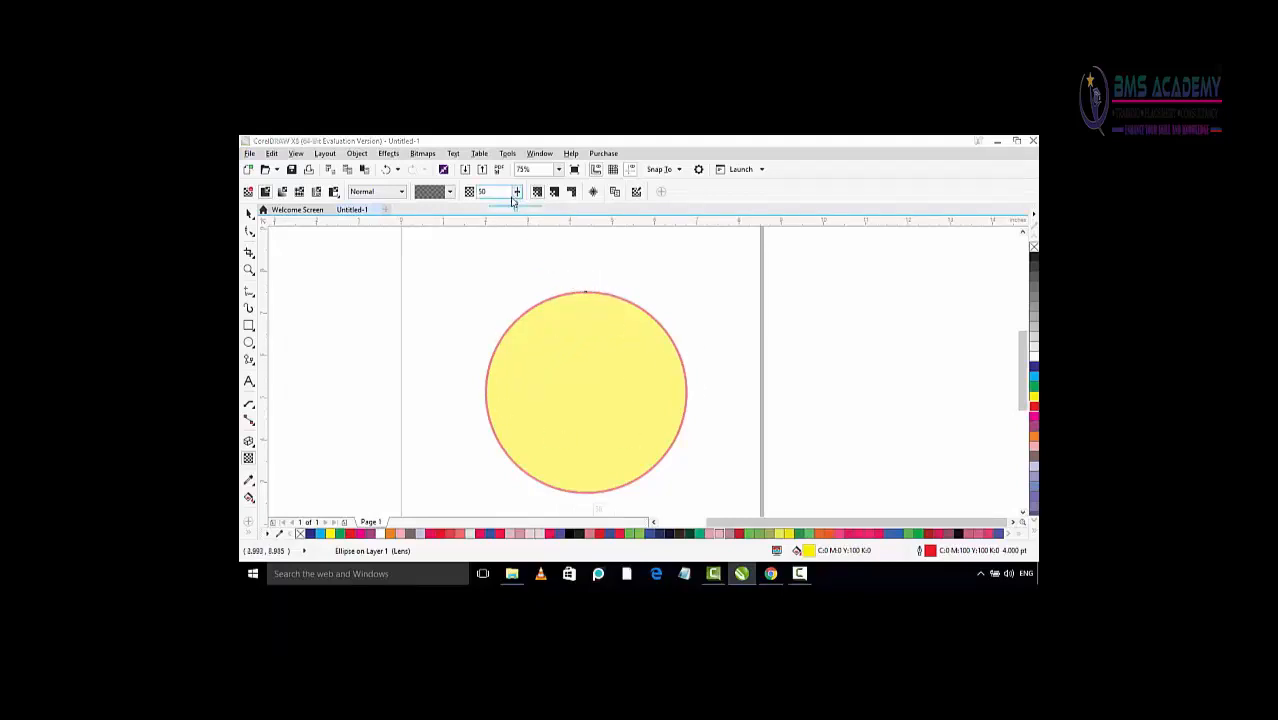
left_click_drag(523, 208, 530, 209)
left_click(517, 193)
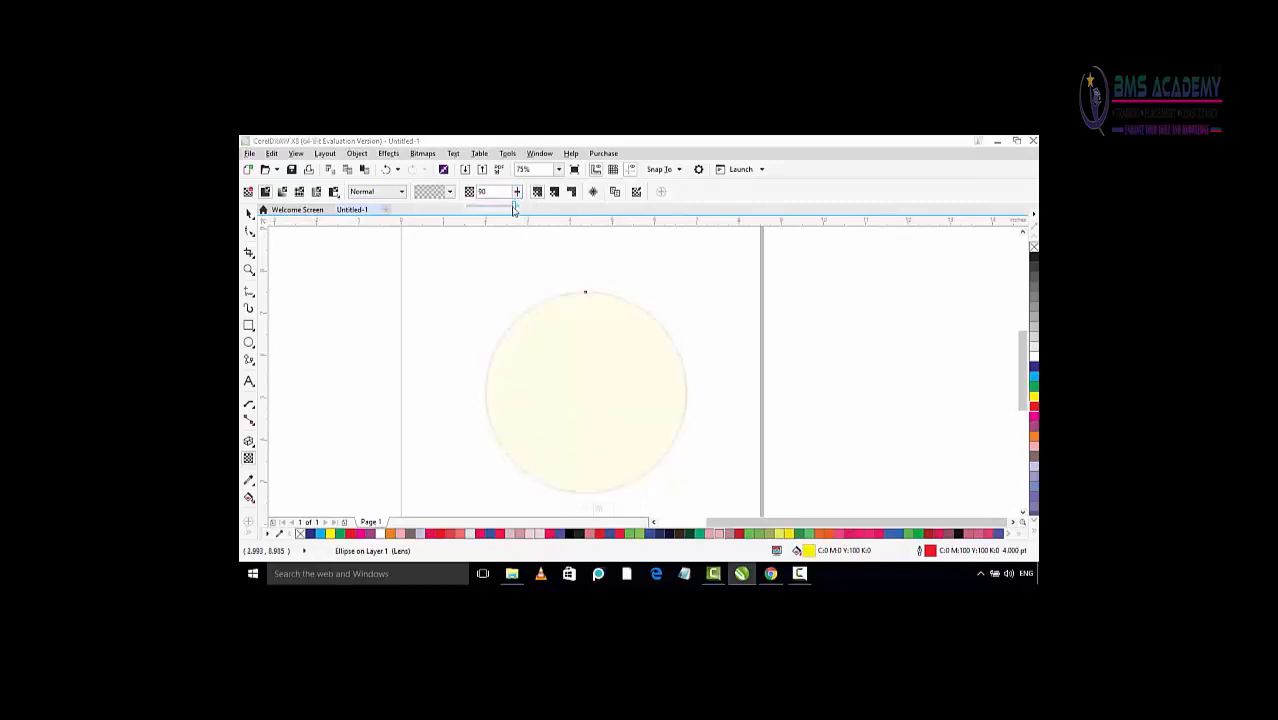
mouse_move(514, 208)
left_mouse_down()
mouse_move(475, 208)
mouse_move(535, 211)
left_mouse_up()
left_click(517, 193)
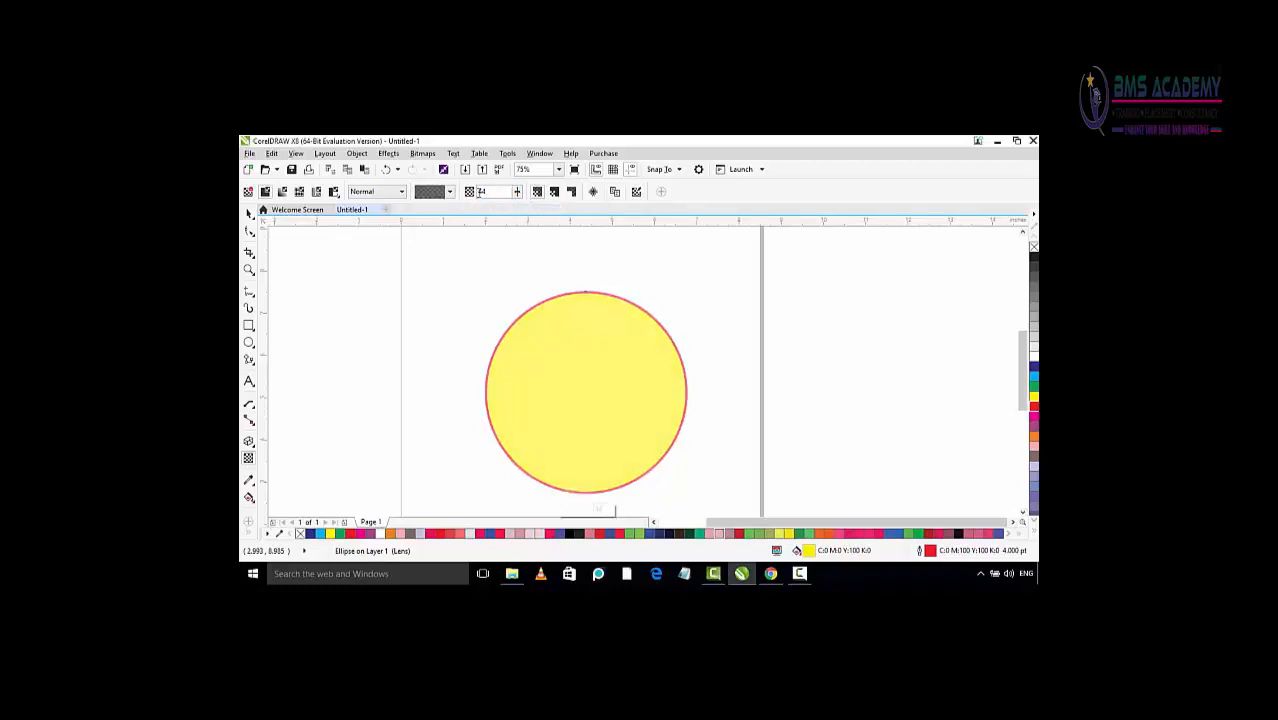
Switch the circle back to fountain transparency and shift the whole gradient slightly up and to the left.
left_click(284, 193)
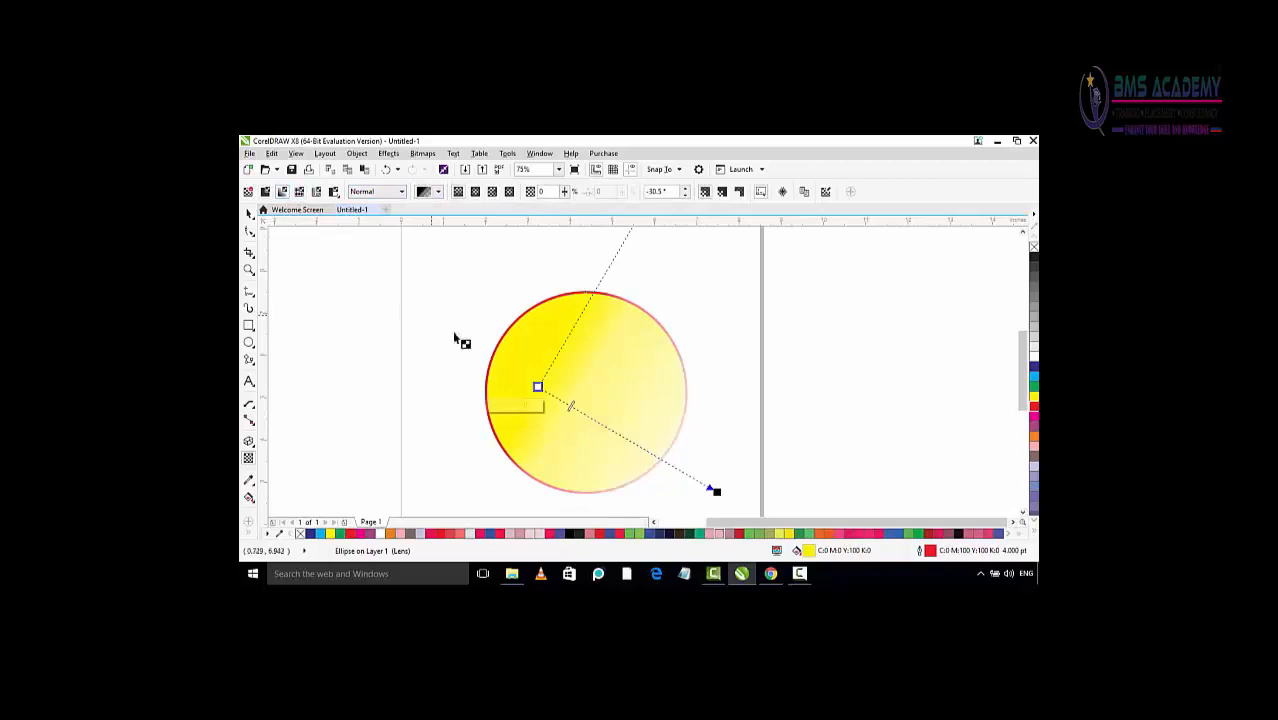
mouse_move(716, 491)
left_mouse_down()
mouse_move(657, 452)
mouse_move(701, 474)
left_mouse_up()
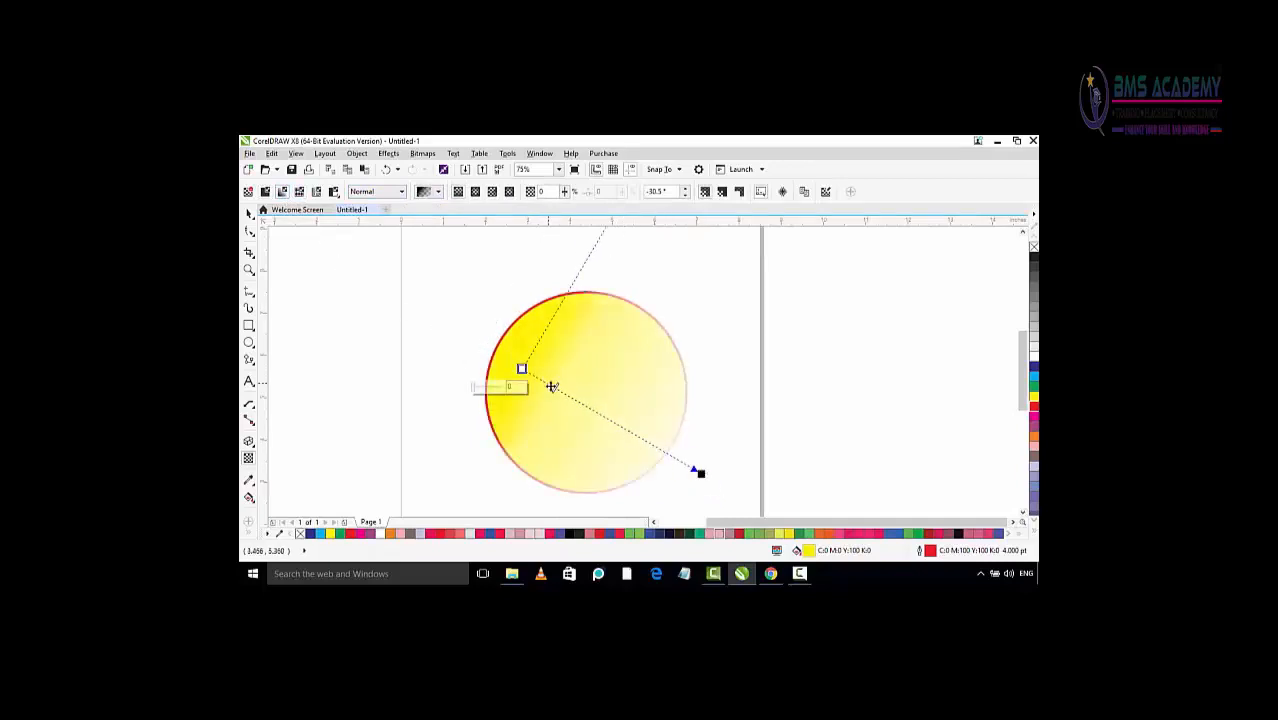
Try shortening the circle's fountain transparency so the gradient ends inside the circle at about -24.9°.
left_click_drag(551, 387, 613, 434)
scroll(613, 434, "down", 2)
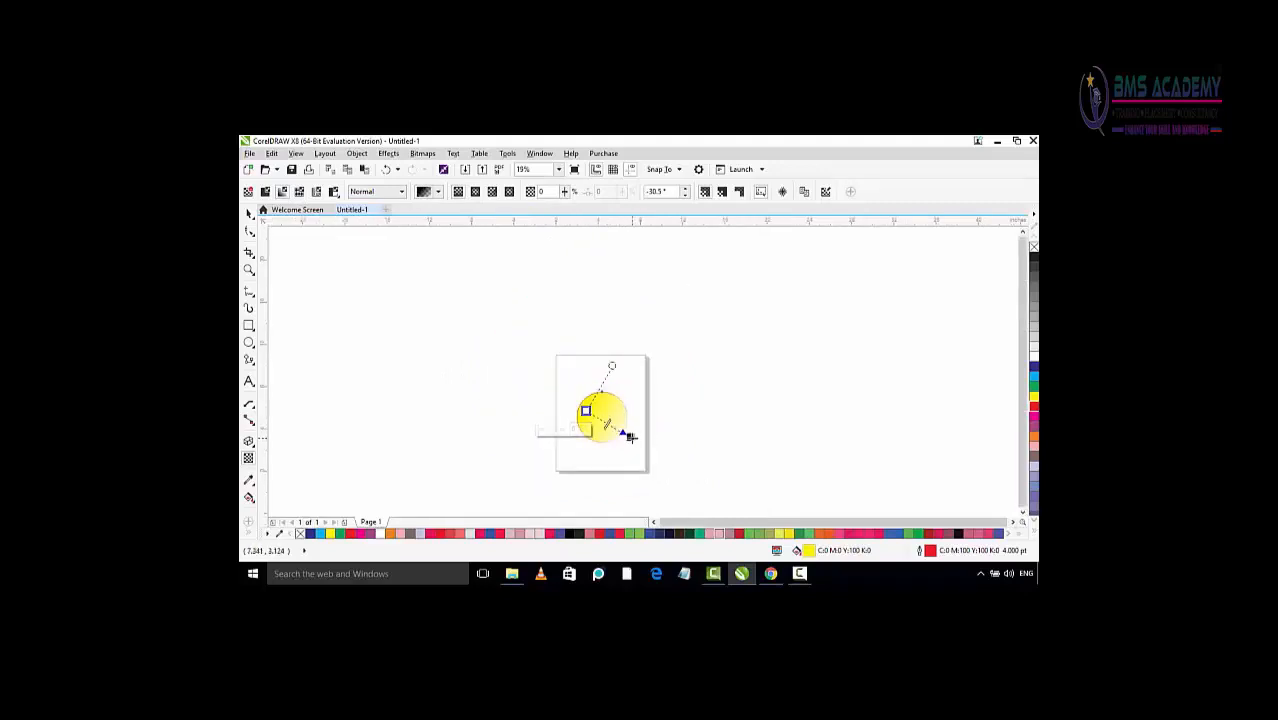
left_click_drag(598, 383, 605, 397)
scroll(645, 424, "up", 2)
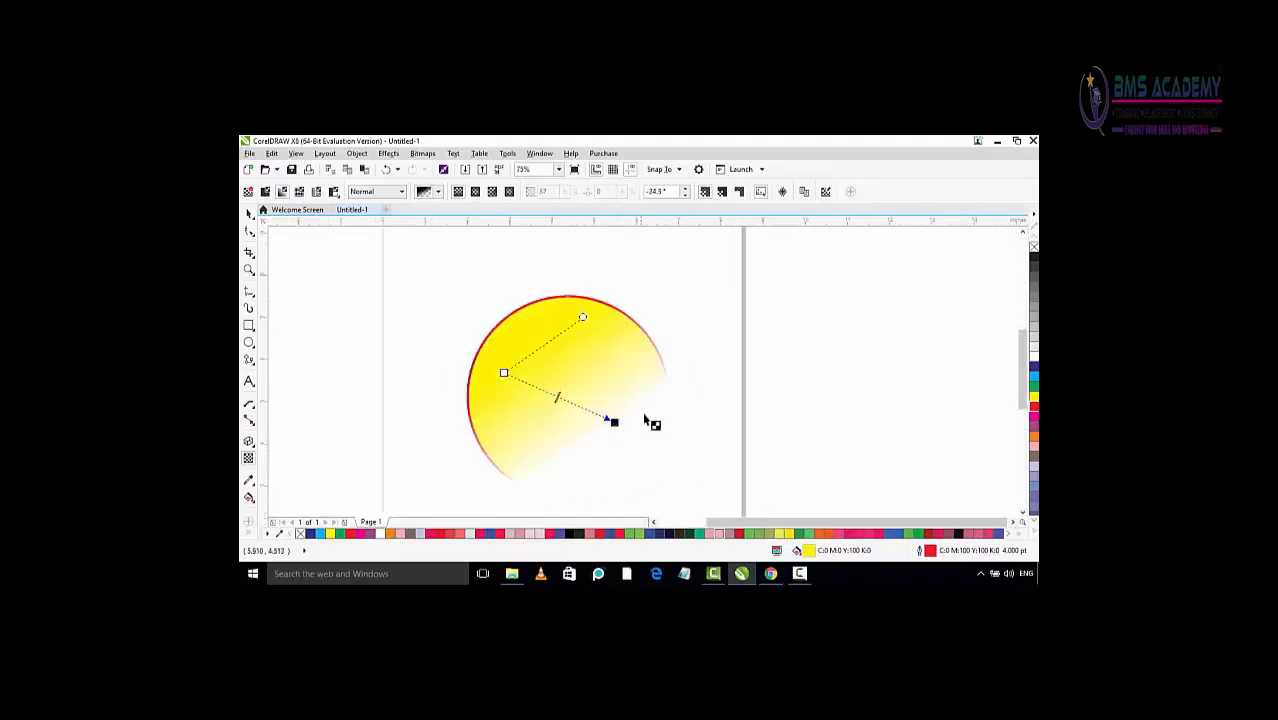
scroll(645, 424, "down", 2)
scroll(645, 432, "up", 2)
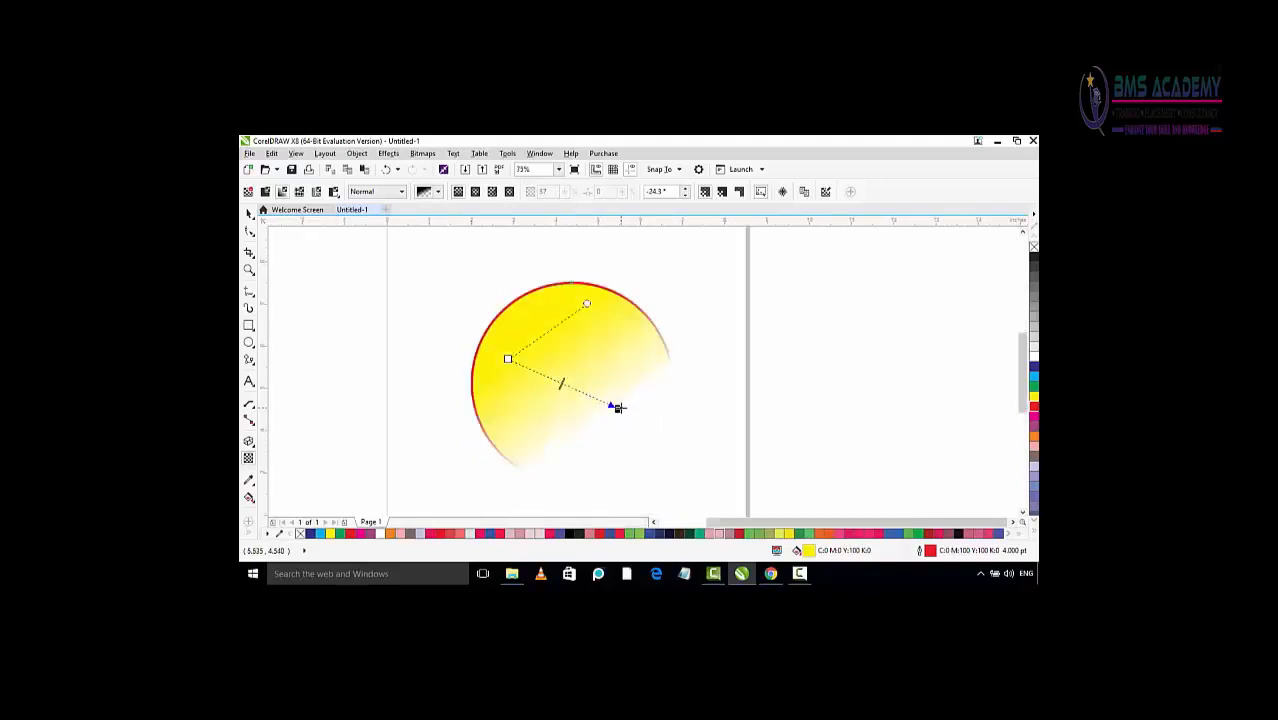
Undo the last gradient change, extend the fountain transparency beyond the circle's lower right at about -12.3°, and shift its midpoint towards the start.
key("ctrl+z")
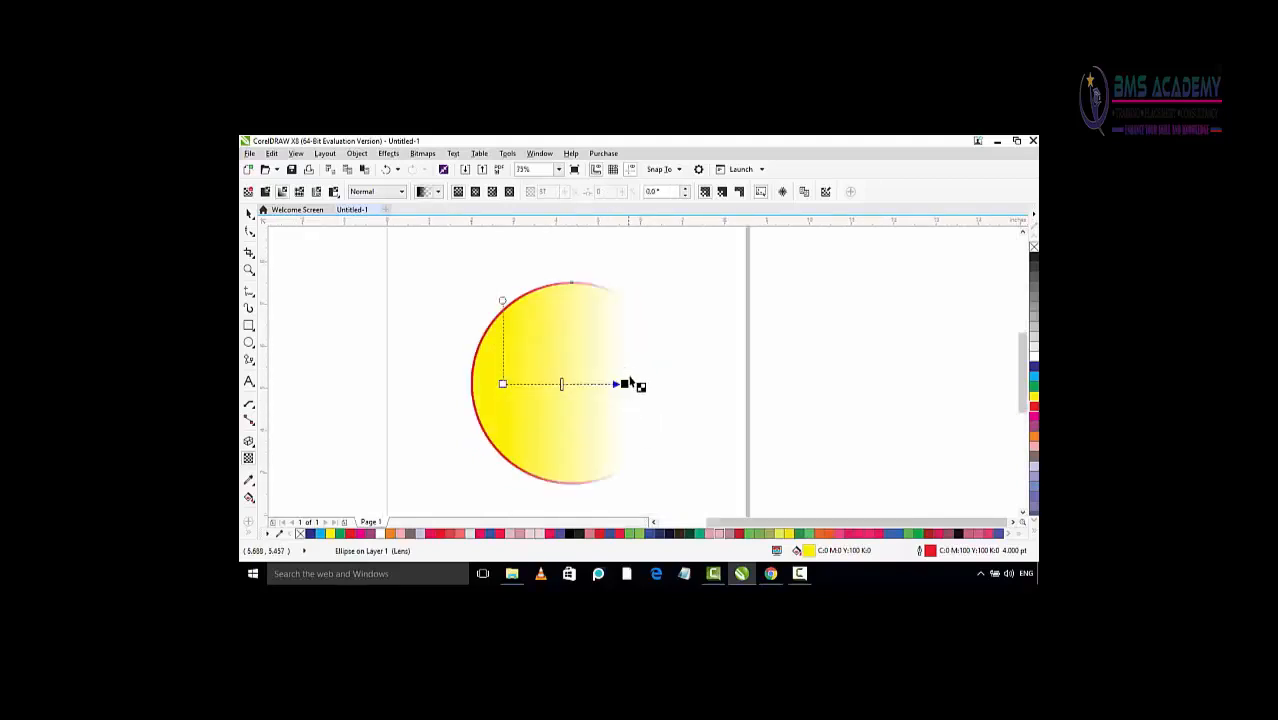
left_click_drag(630, 381, 713, 429)
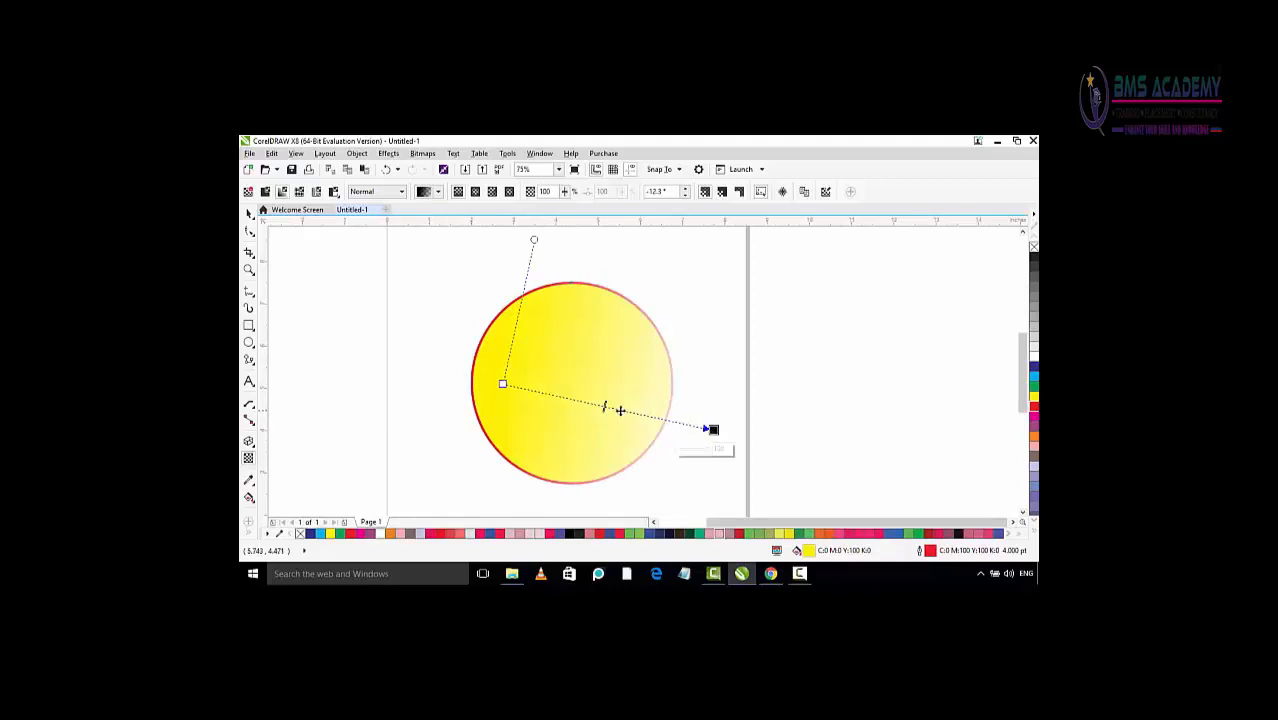
left_click_drag(604, 407, 556, 396)
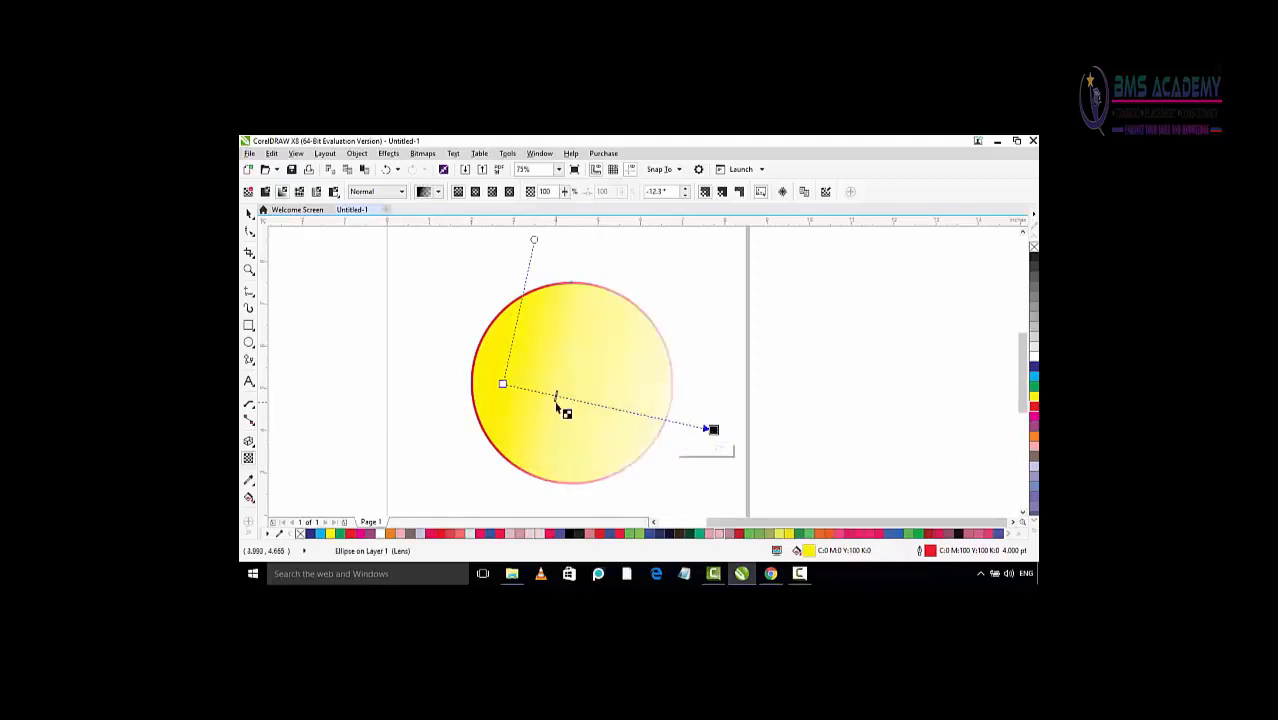
Replace the circle's fountain transparency with a vector pattern transparency and look through the transparency picker's categories.
left_click(299, 191)
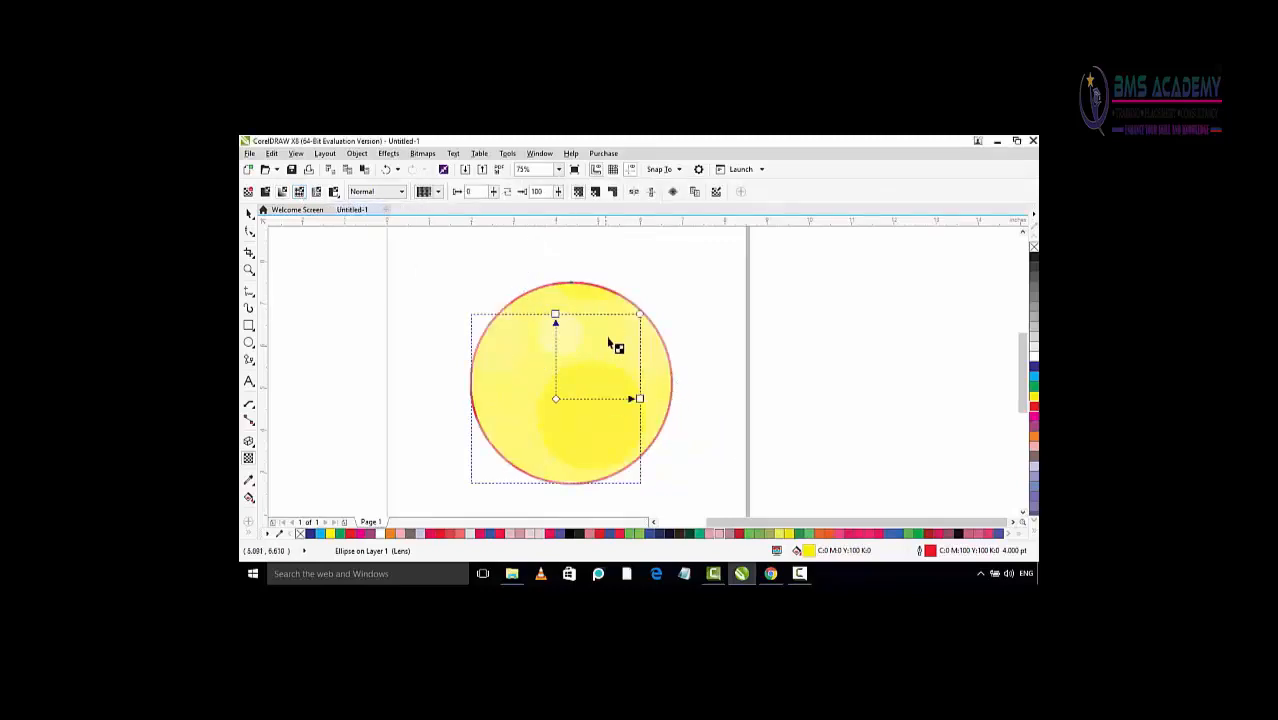
left_click(438, 193)
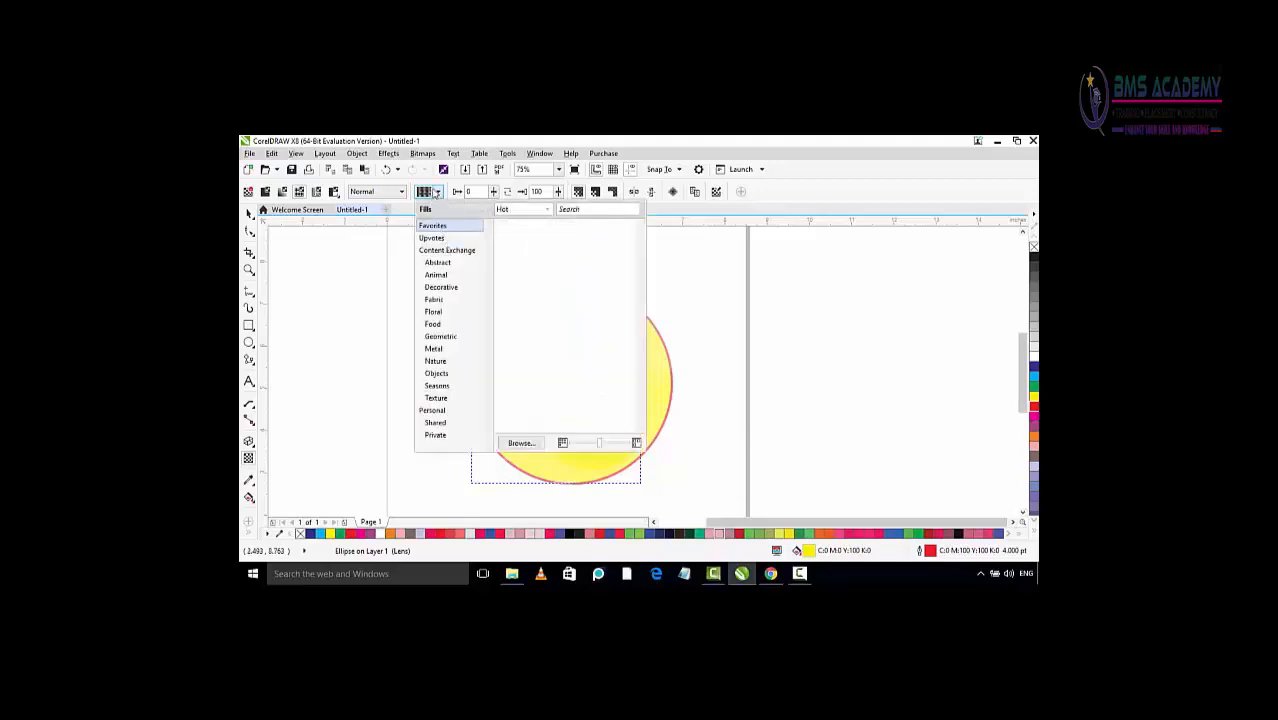
left_click(436, 193)
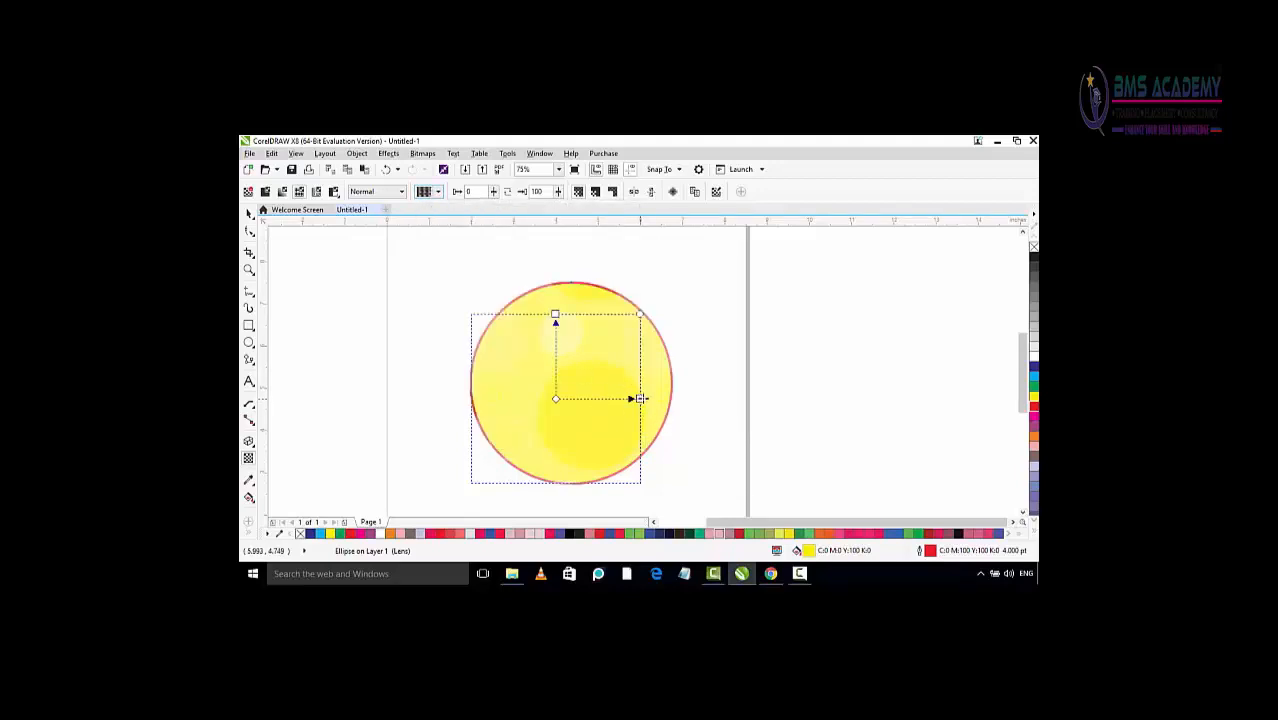
Shrink, skew and reposition the vector pattern's tile into a small, nearly upright tile near the circle's centre.
left_click_drag(640, 398, 608, 398)
left_click_drag(556, 314, 620, 425)
left_click_drag(554, 401, 574, 330)
mouse_move(617, 399)
left_mouse_down()
mouse_move(642, 404)
mouse_move(597, 398)
left_mouse_up()
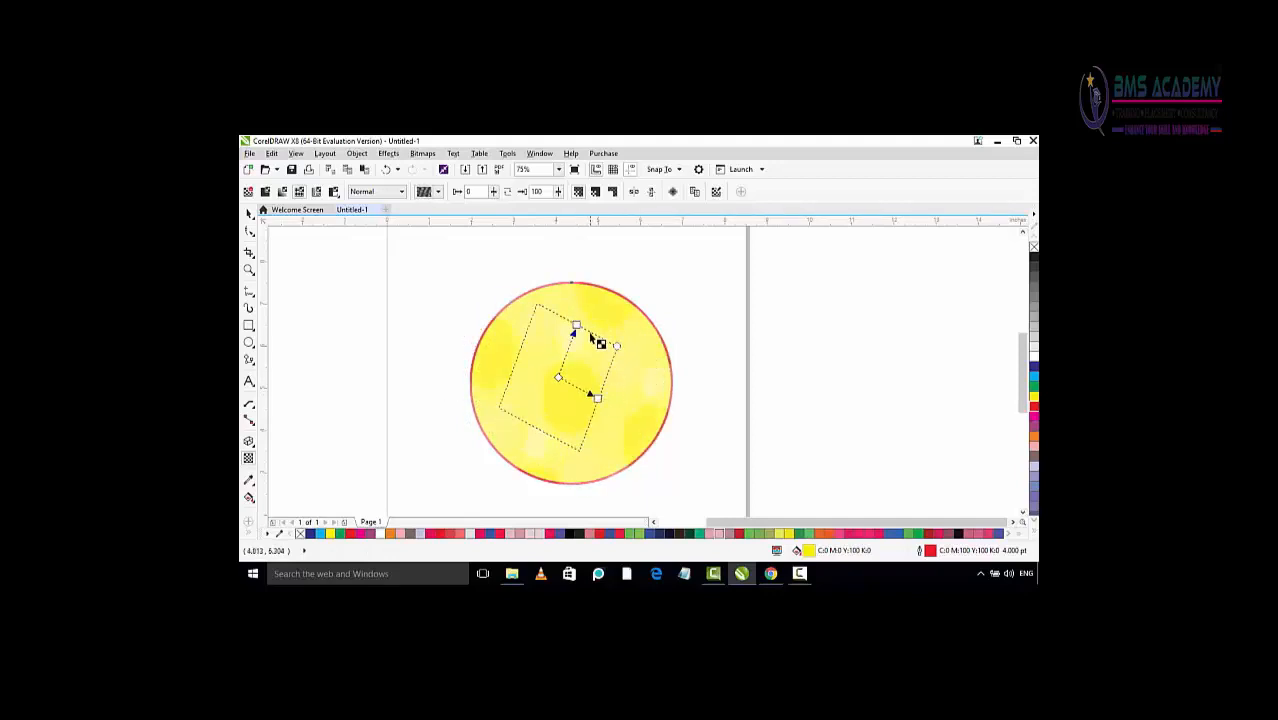
left_click_drag(578, 324, 587, 357)
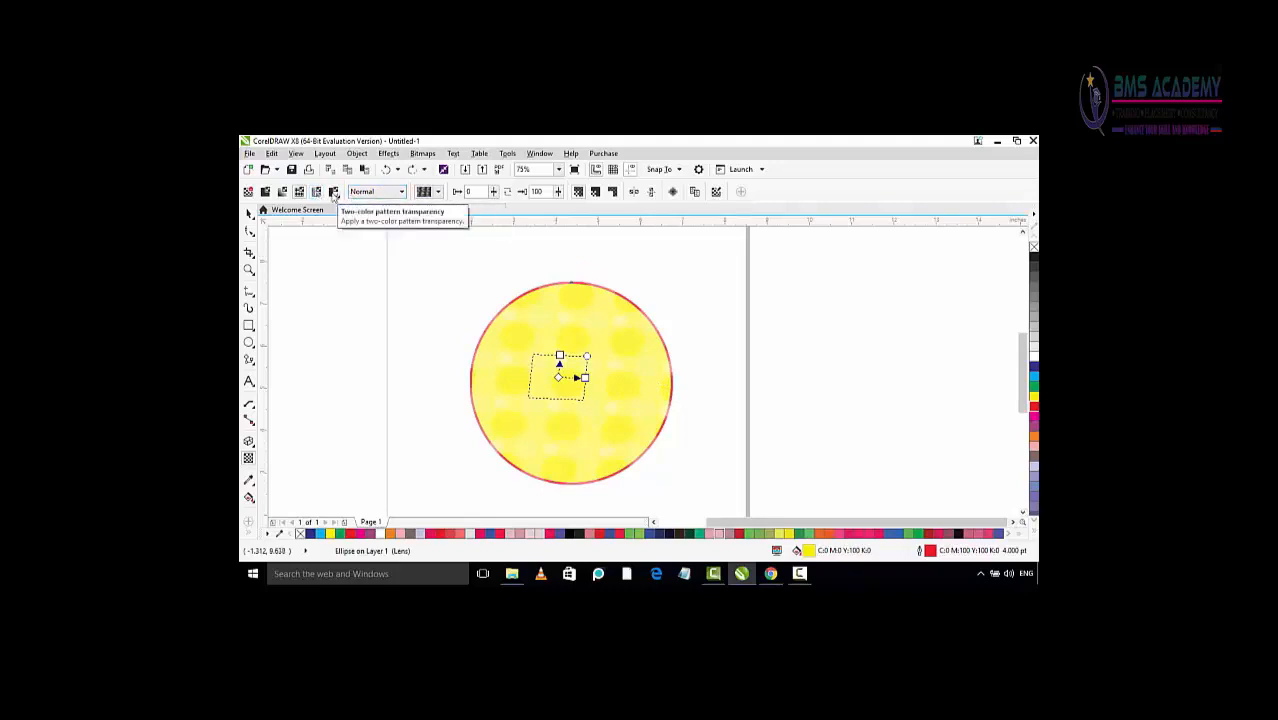
Apply a two-color pattern transparency to the circle, with its tile reduced to a small rotated square.
left_click(334, 192)
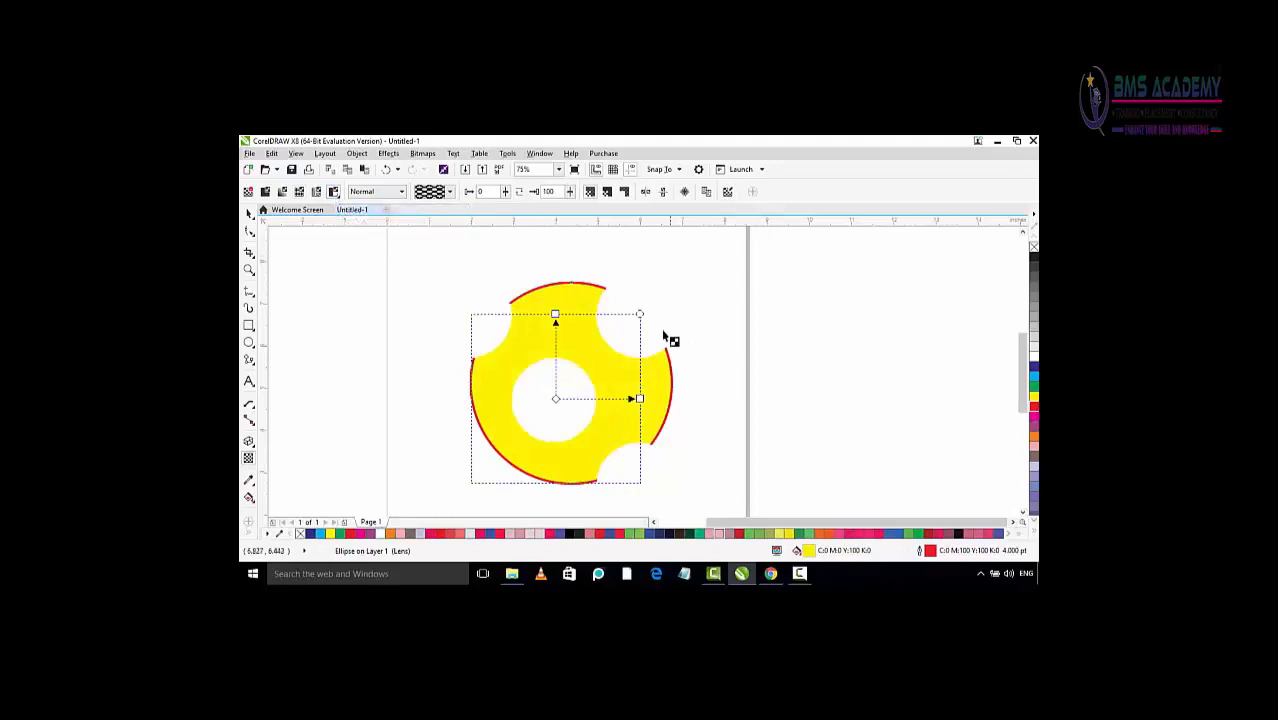
left_click_drag(640, 314, 605, 350)
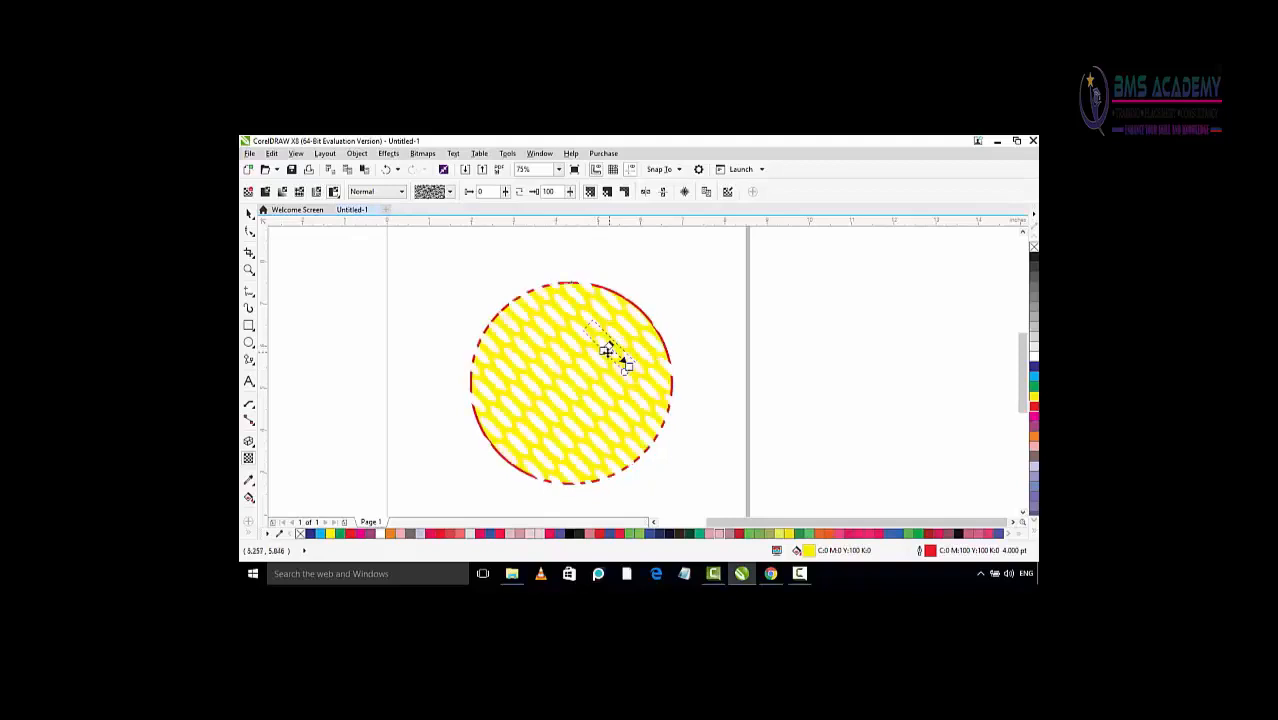
key("ctrl+z")
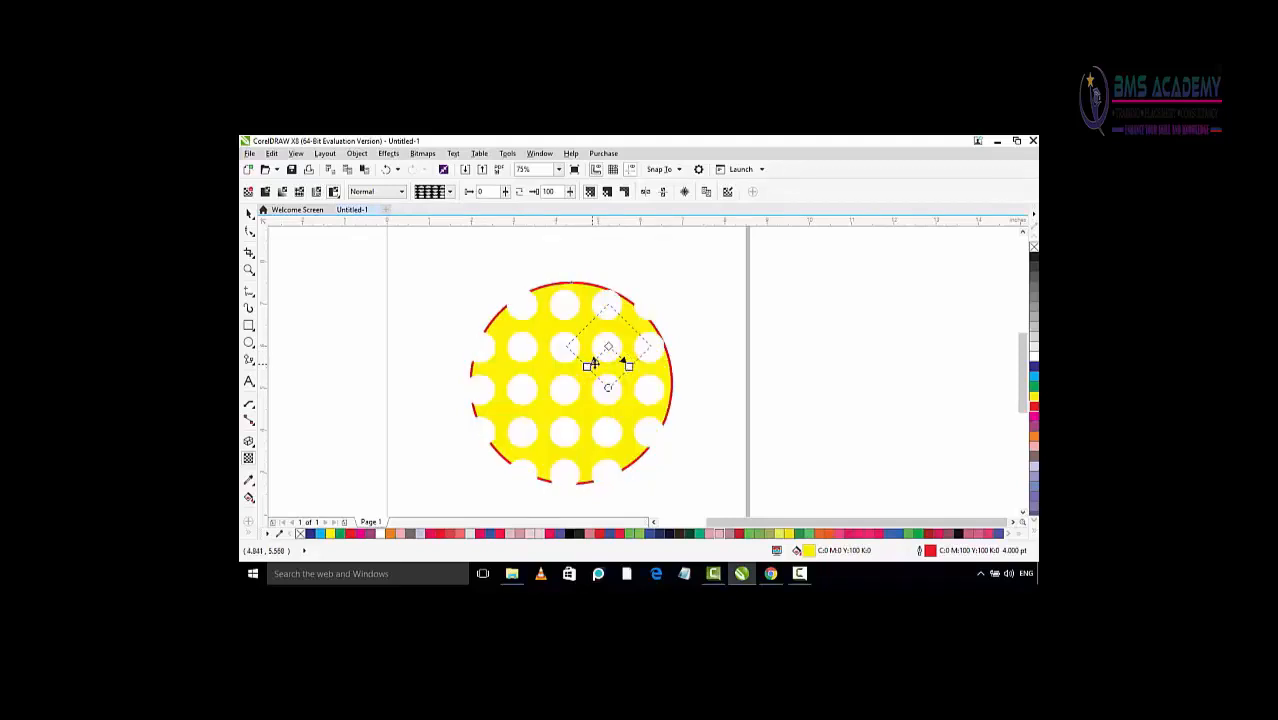
Try the Invert merge mode on the circle's transparency and return it to Normal.
left_click(399, 191)
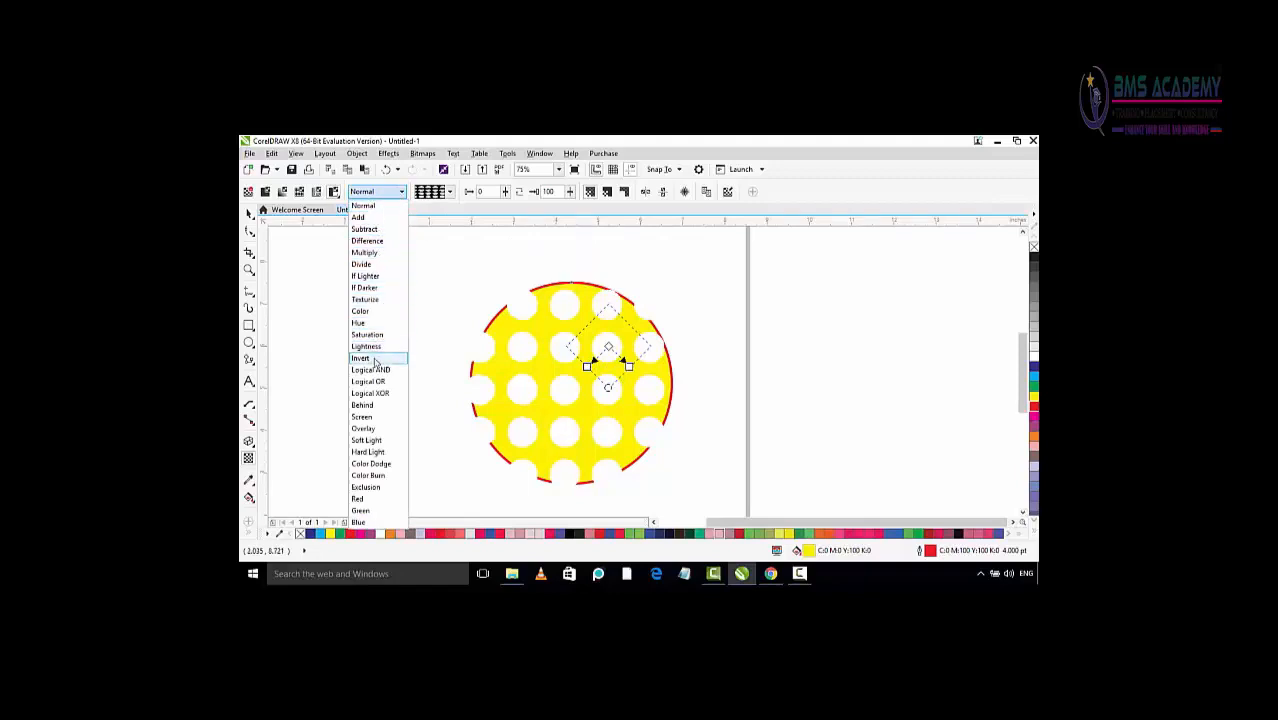
left_click(375, 360)
left_click(400, 193)
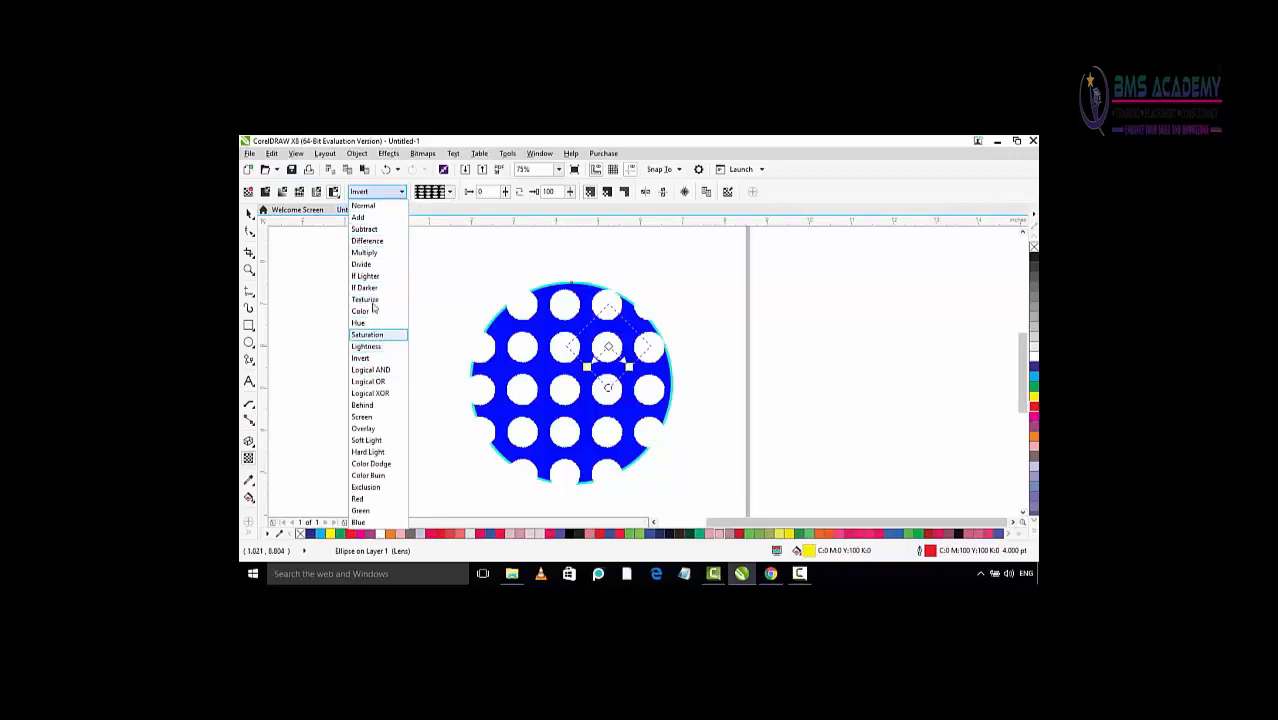
left_click(364, 206)
Try the concentric-squares pattern and a thin wavy-line pattern for the circle's two-color transparency.
left_click(450, 192)
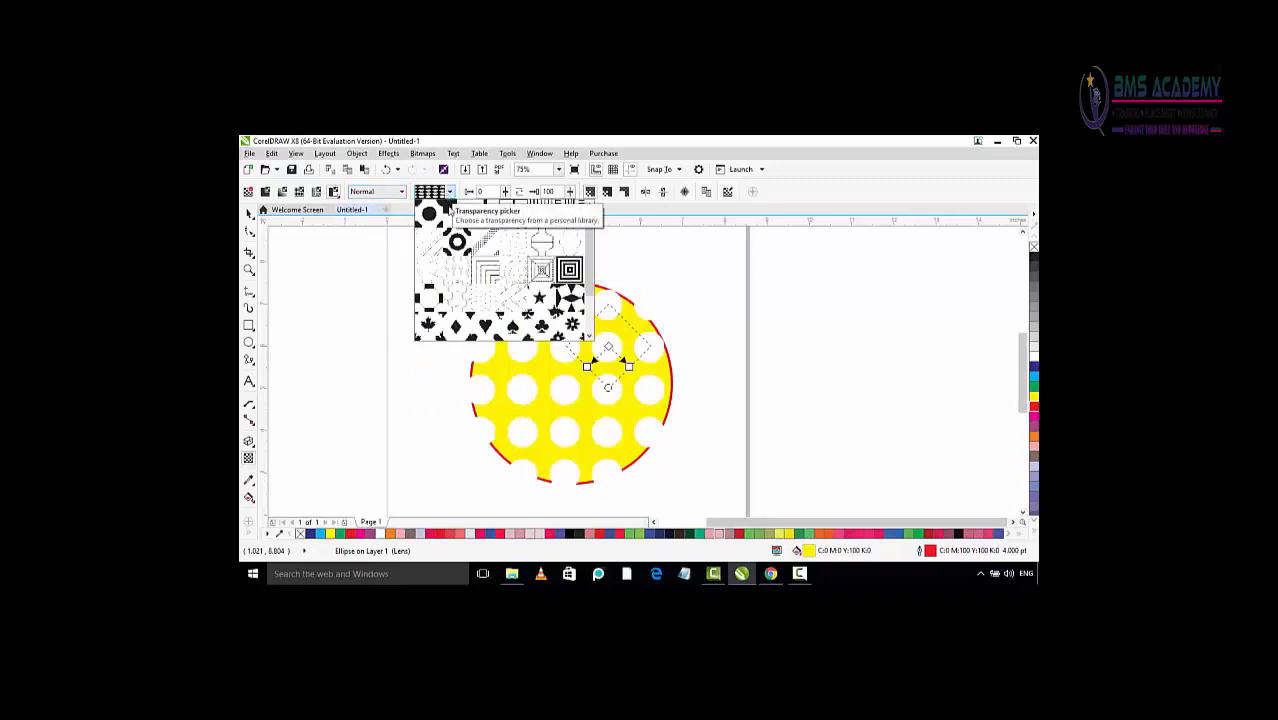
left_click(572, 272)
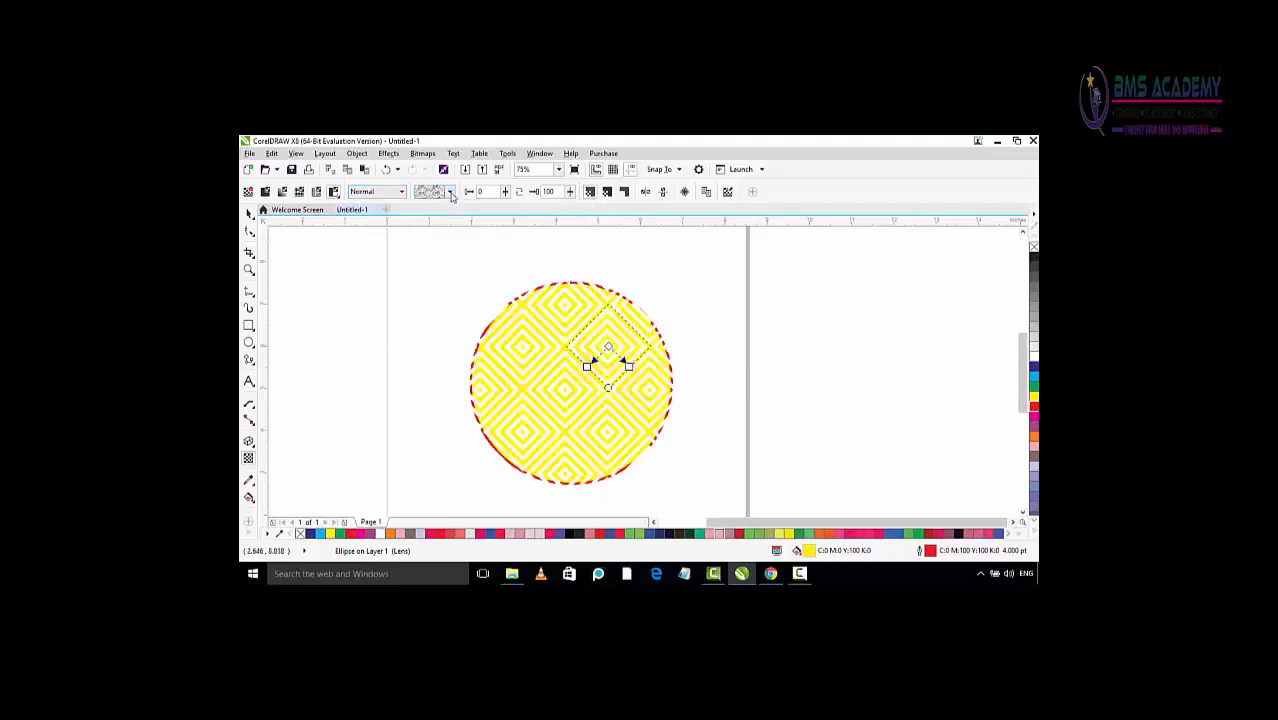
left_click(450, 192)
left_click(467, 277)
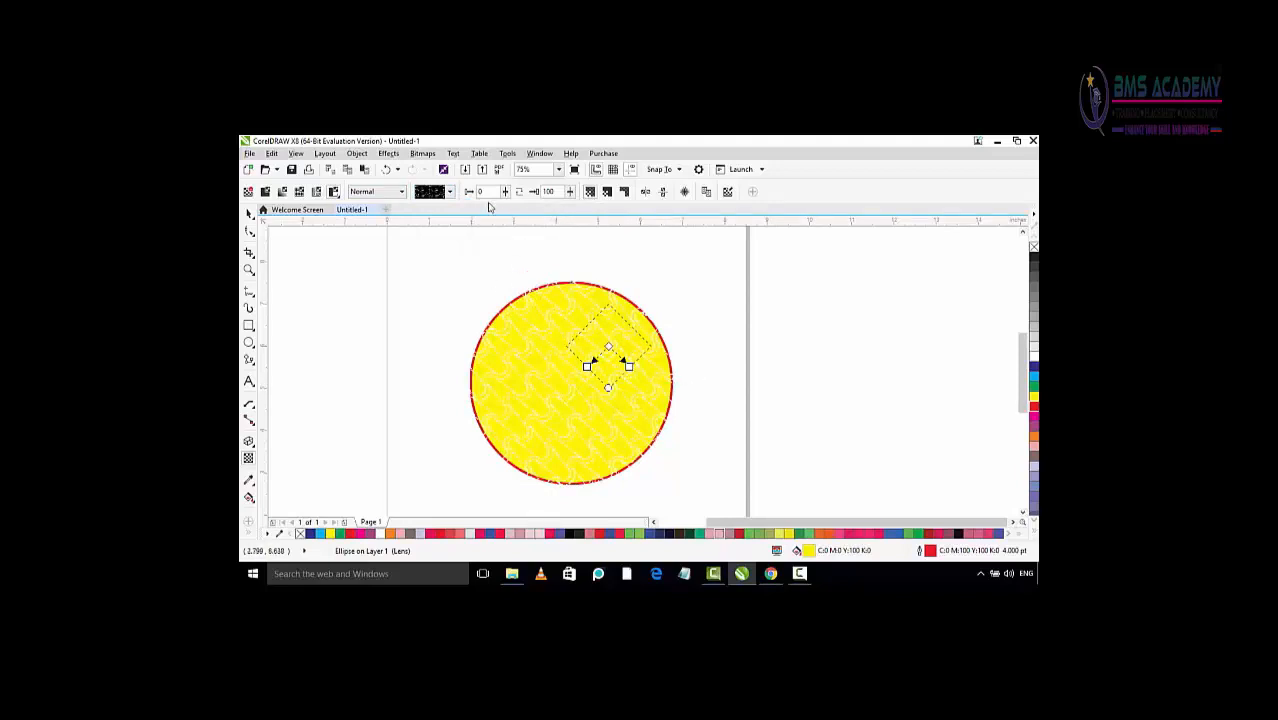
Set the pattern's foreground transparency to 46 and its background transparency to 88.
left_click_drag(512, 208, 534, 210)
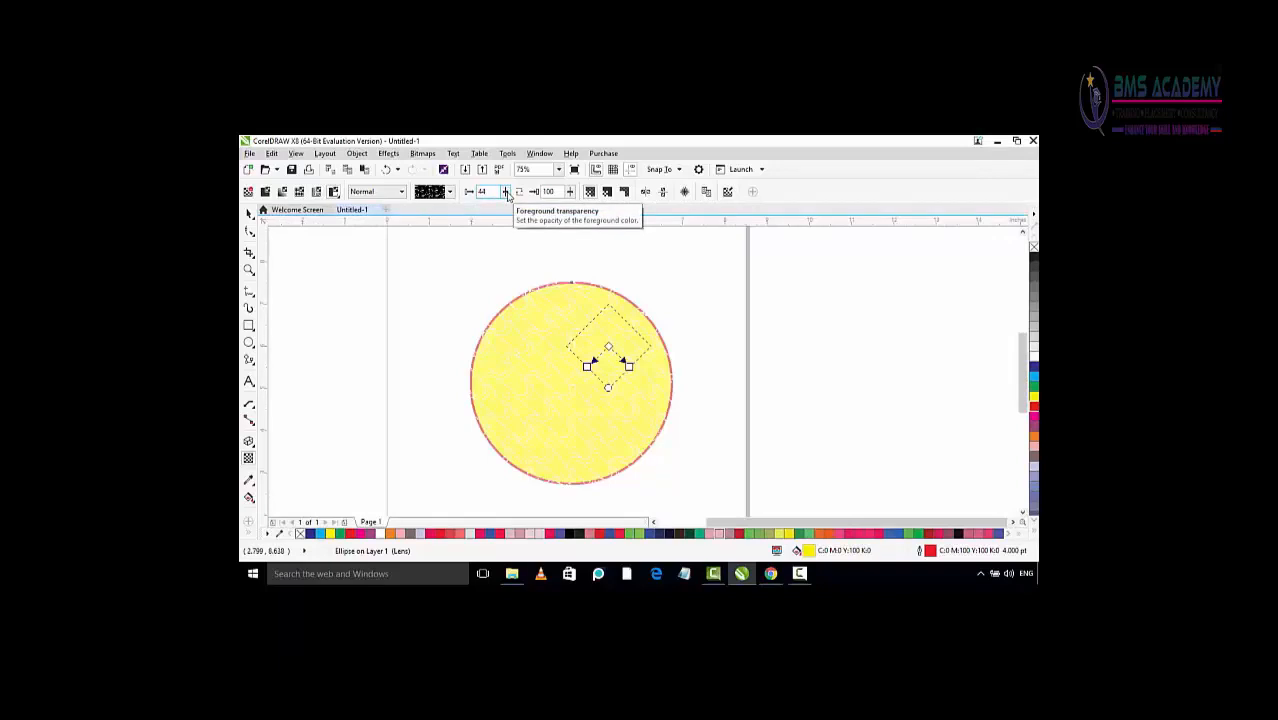
left_click(506, 192)
left_click_drag(508, 208, 522, 211)
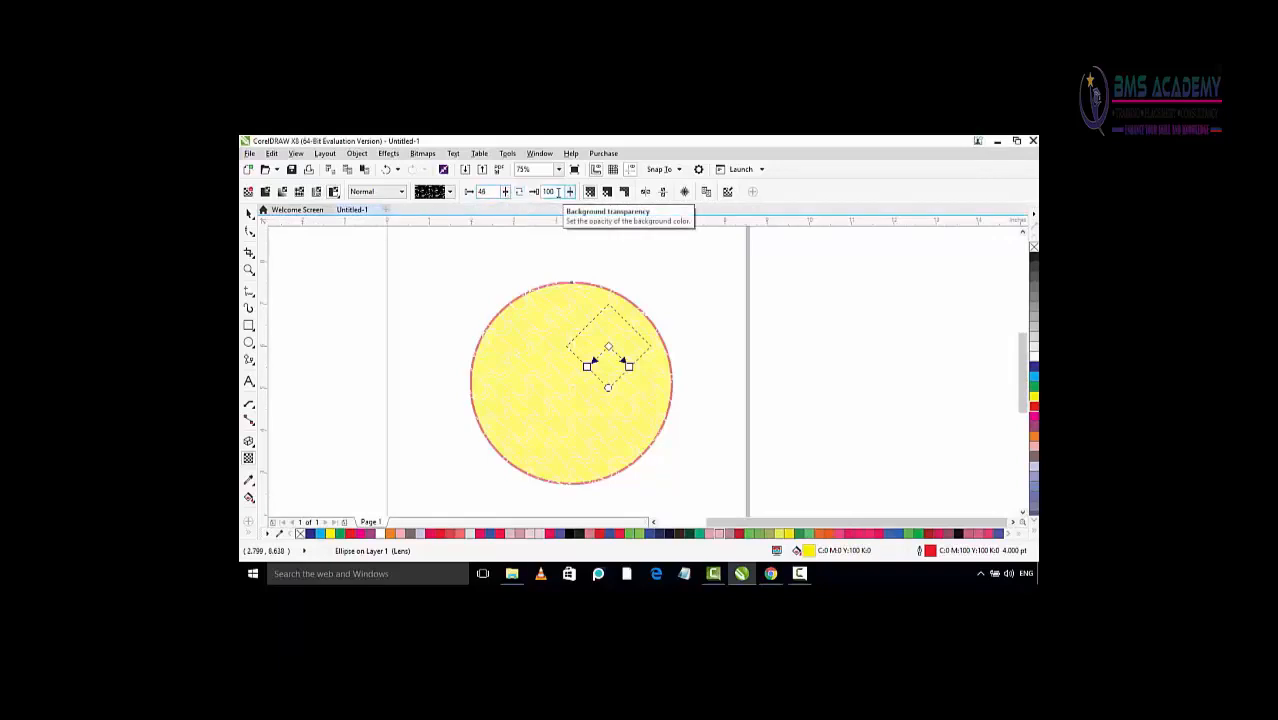
left_click(570, 192)
mouse_move(570, 208)
left_mouse_down()
mouse_move(548, 206)
mouse_move(568, 211)
mouse_move(556, 213)
left_mouse_up()
left_click(572, 192)
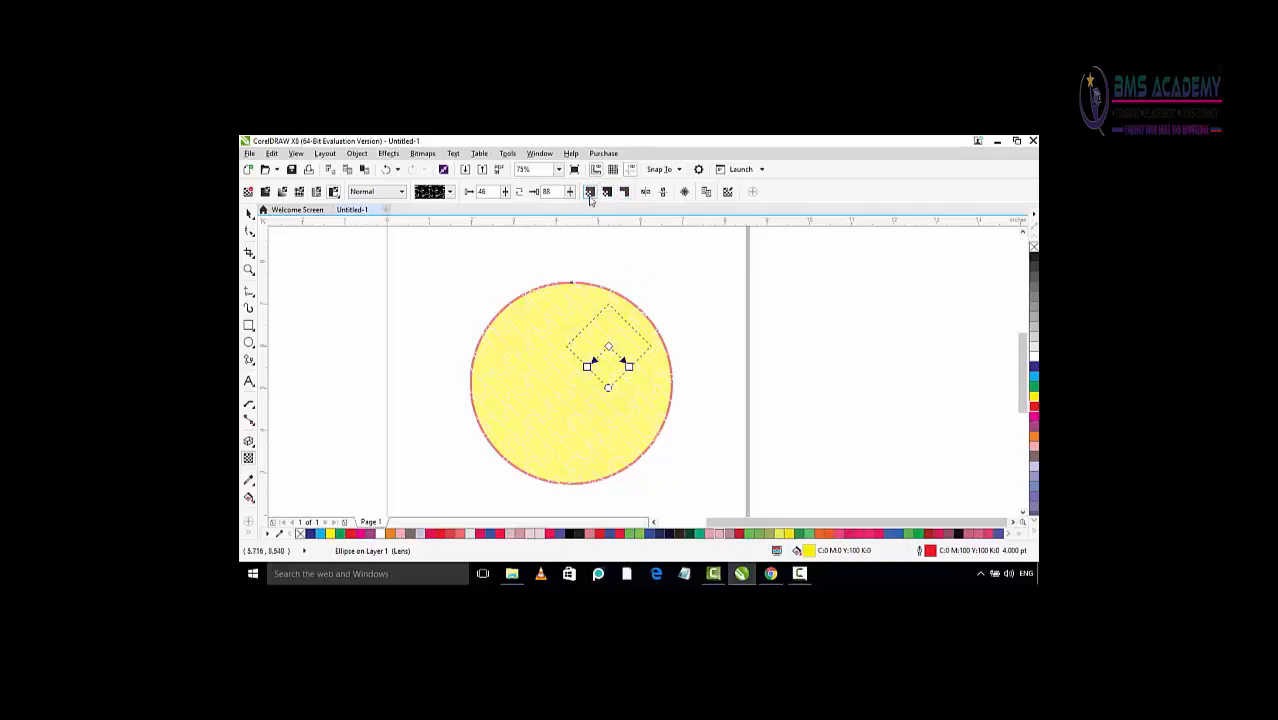
Try the pattern transparency on the circle's fill only and on its outline only, then apply it to both.
left_click(589, 193)
left_click(609, 193)
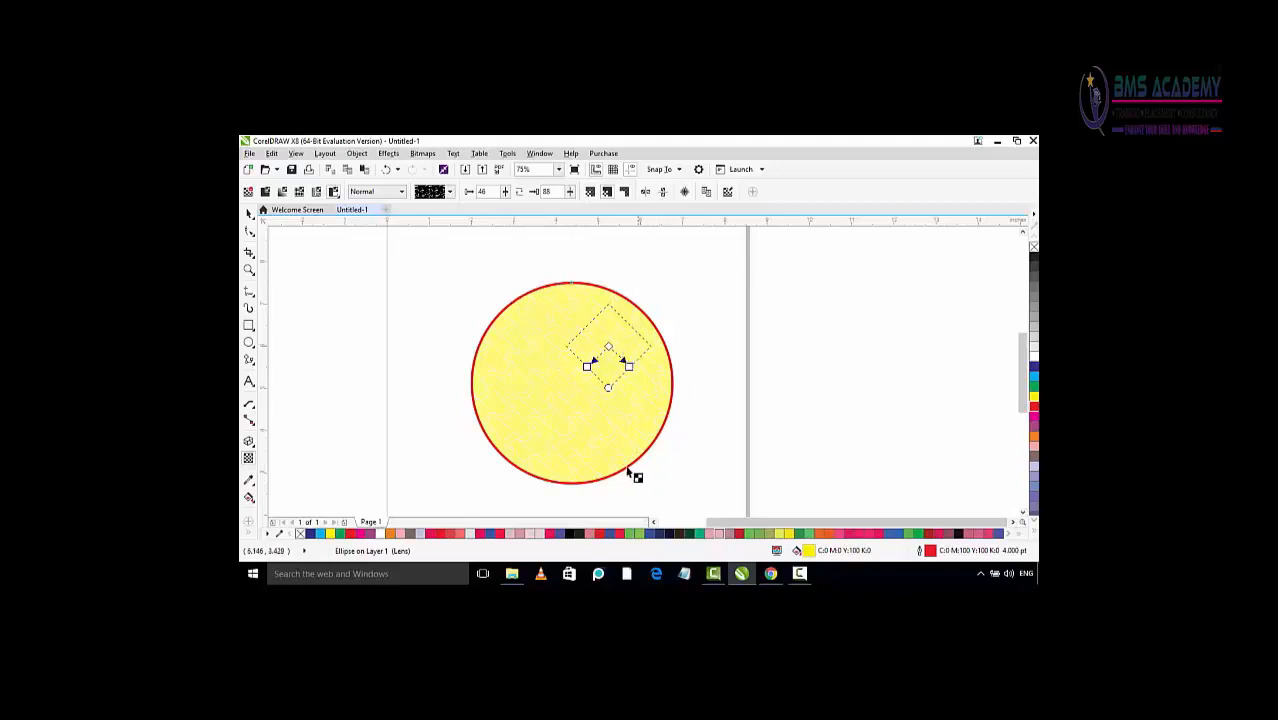
left_click(624, 193)
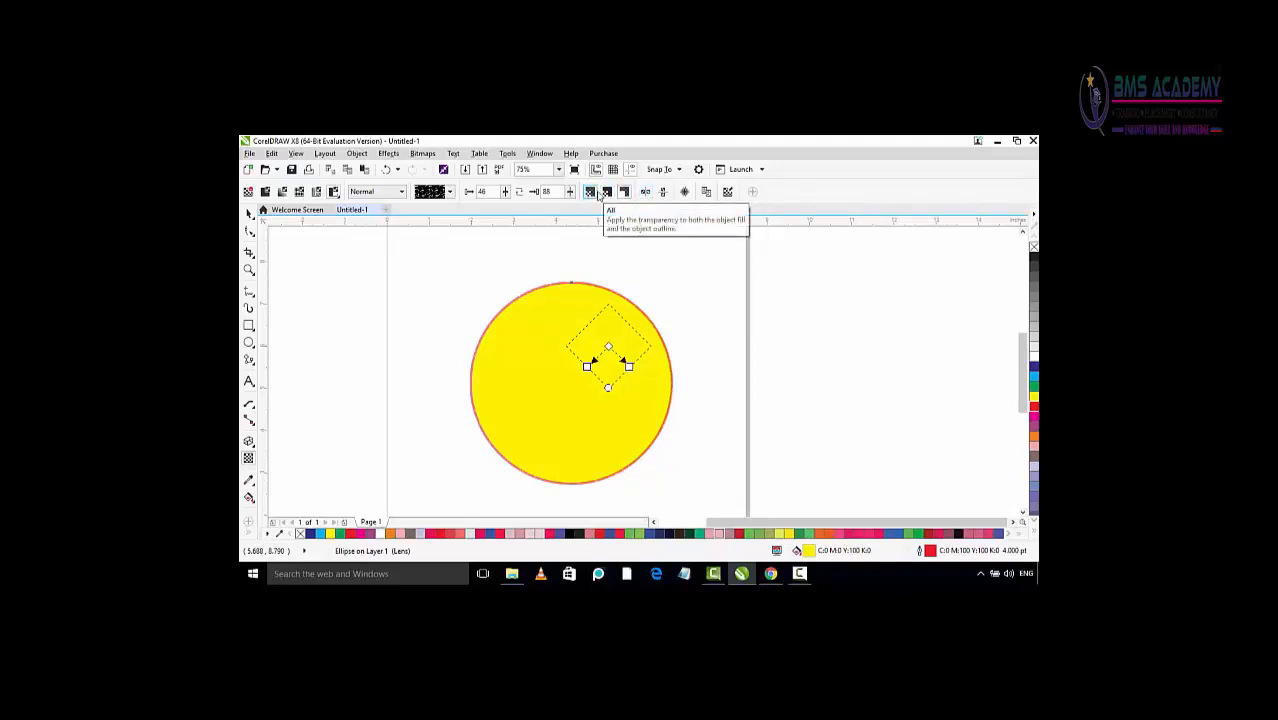
left_click(600, 194)
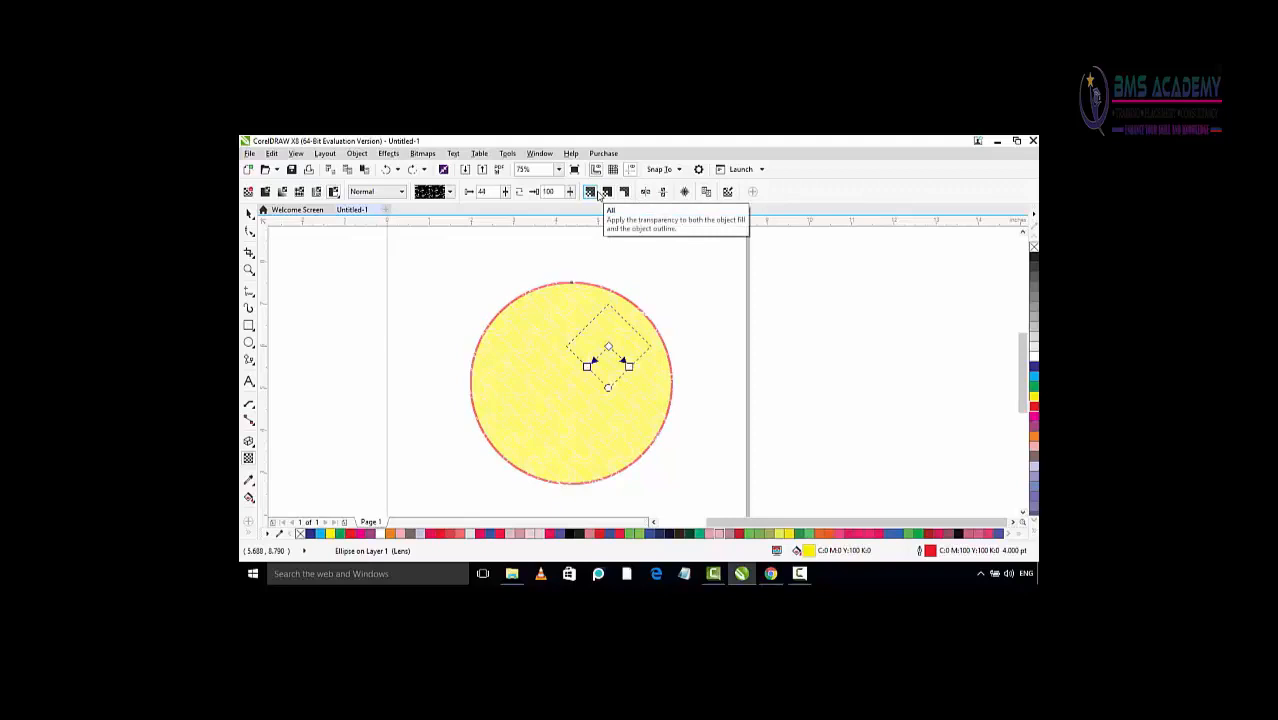
Undo all the two-color pattern changes back to the circle's vector pattern transparency.
key("ctrl+z")
key("ctrl+z")
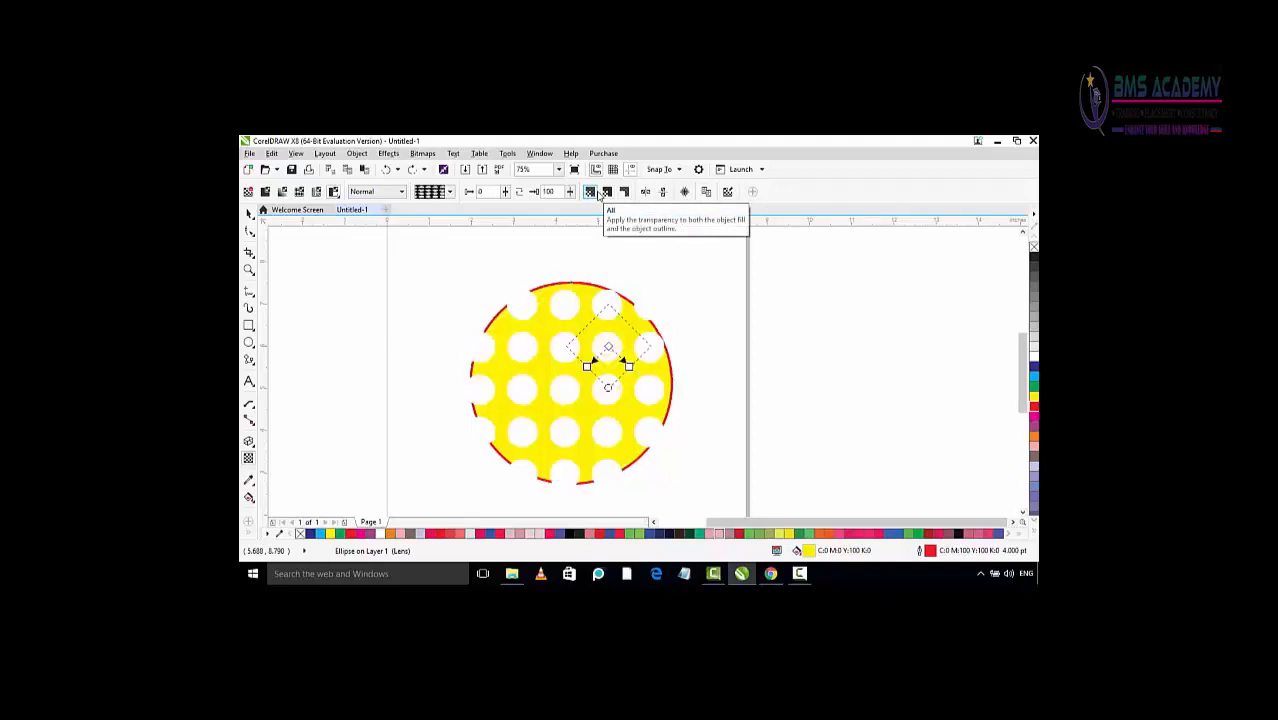
key("ctrl+z")
key("ctrl+z")
key("ctrl+z")
key("ctrl+z")
key("ctrl+z")
key("ctrl+z")
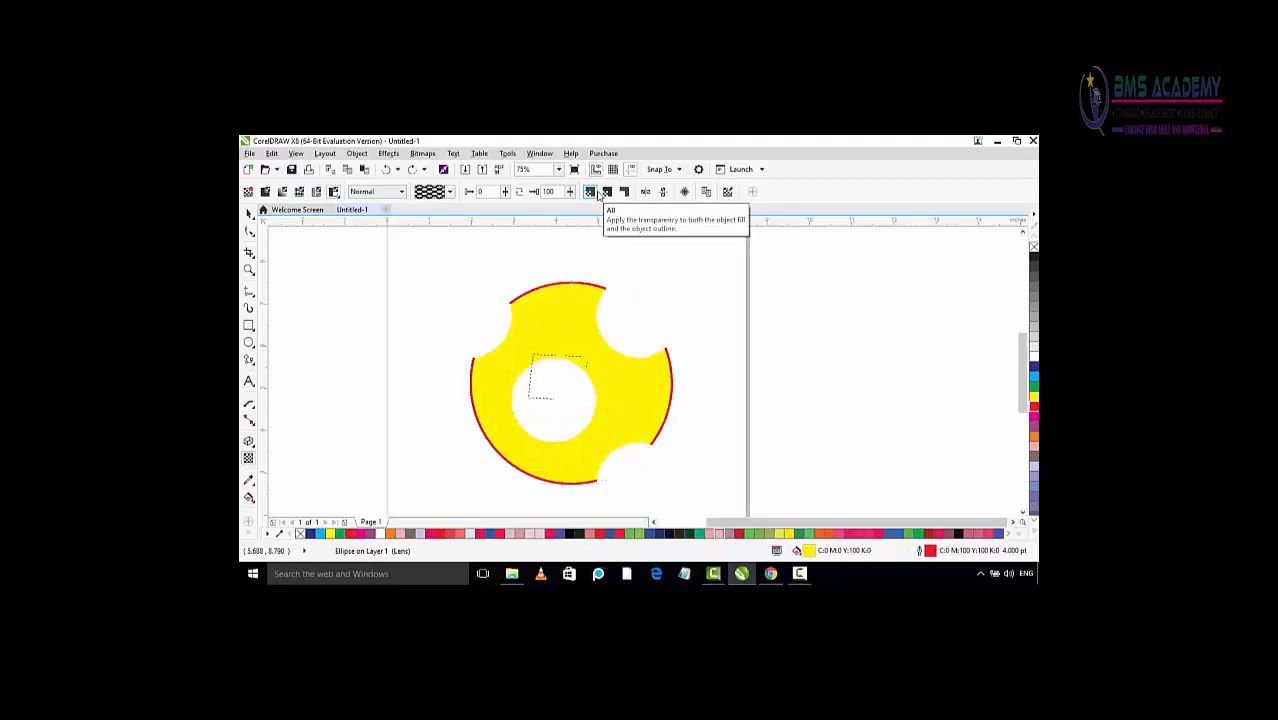
key("ctrl+z")
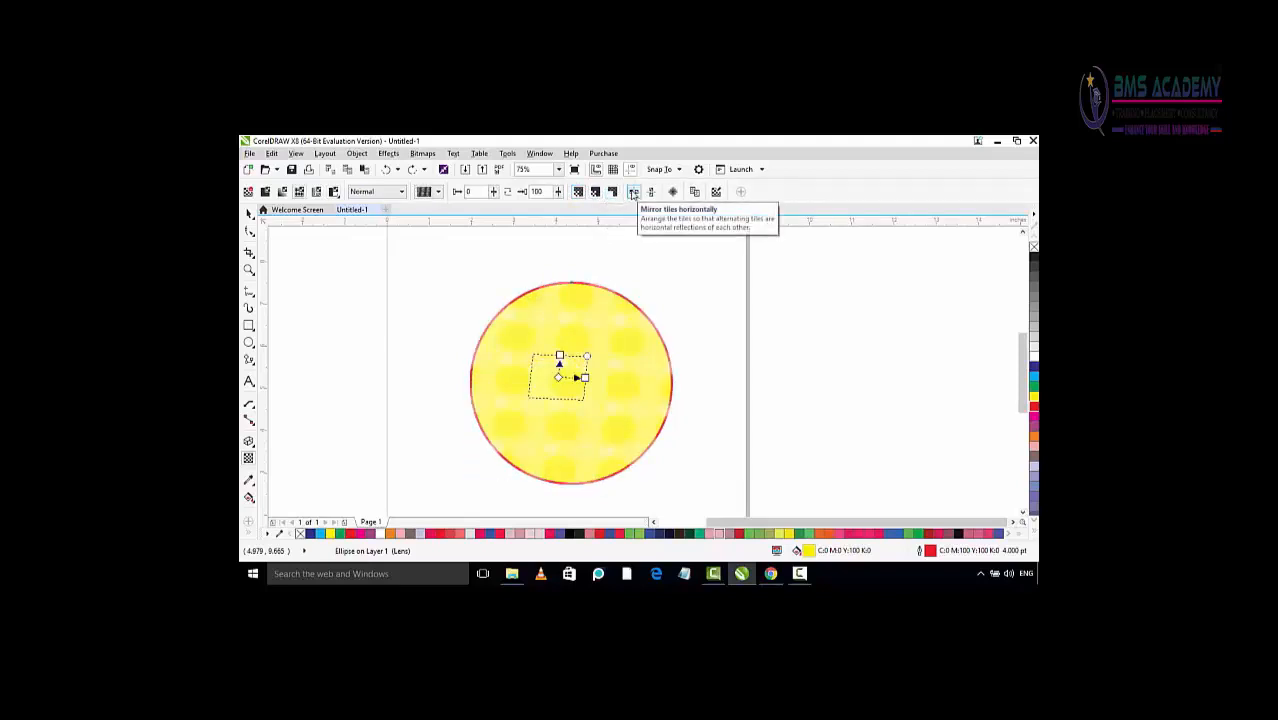
Toggle horizontal mirroring of the vector pattern's tiles on and off several times, ending with it off.
left_click(633, 194)
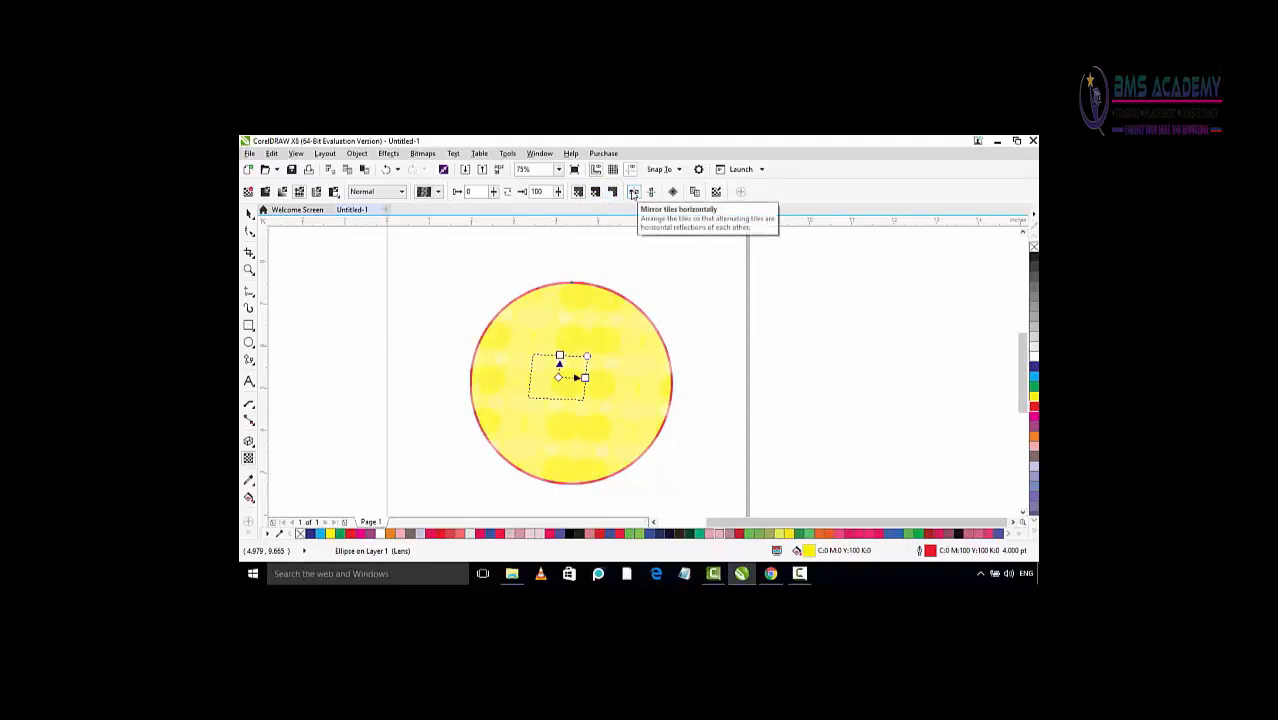
left_click(633, 194)
left_click(633, 193)
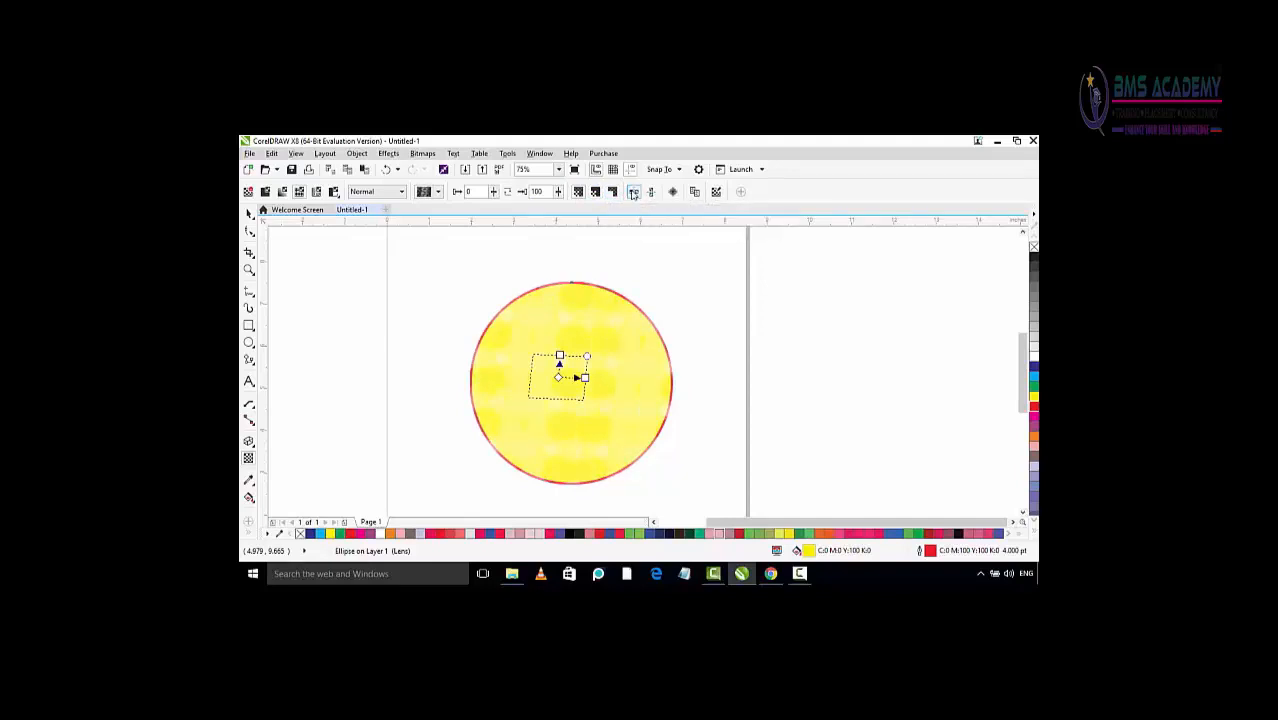
left_click(632, 194)
left_click(632, 192)
left_click(632, 194)
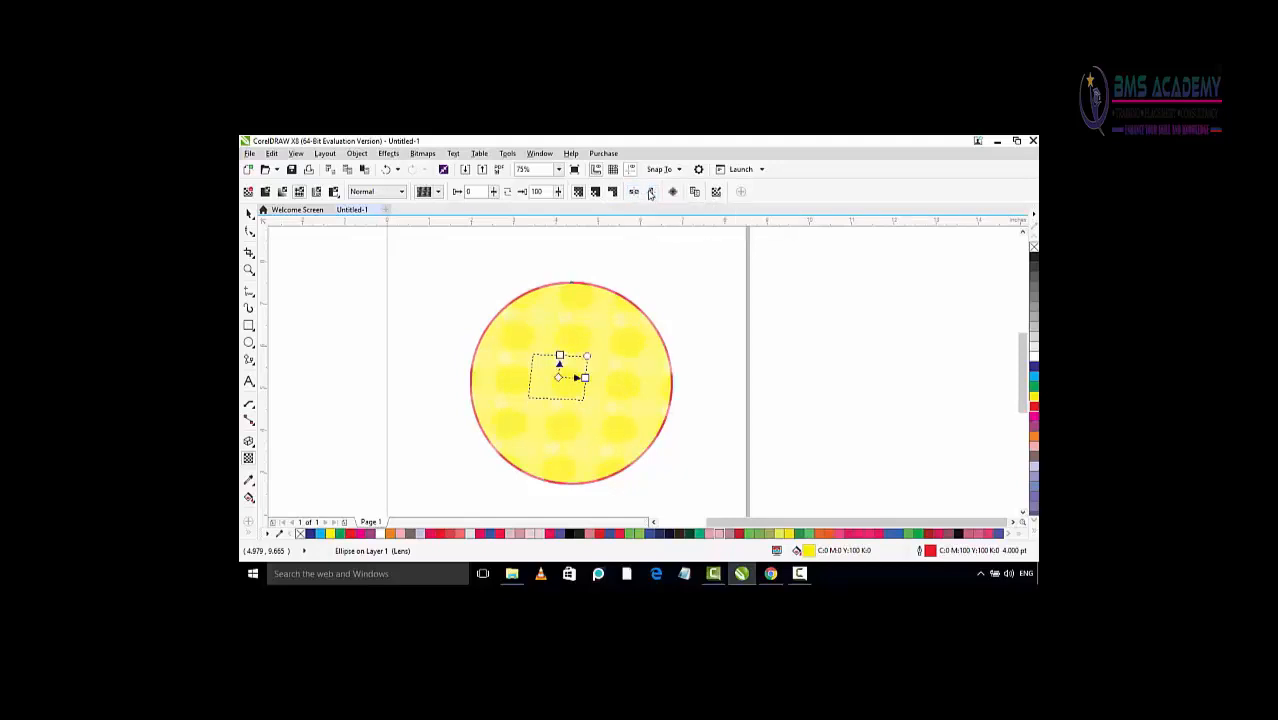
Mirror the vector pattern's tiles vertically and deselect the circle.
left_click(650, 194)
left_click(786, 340)
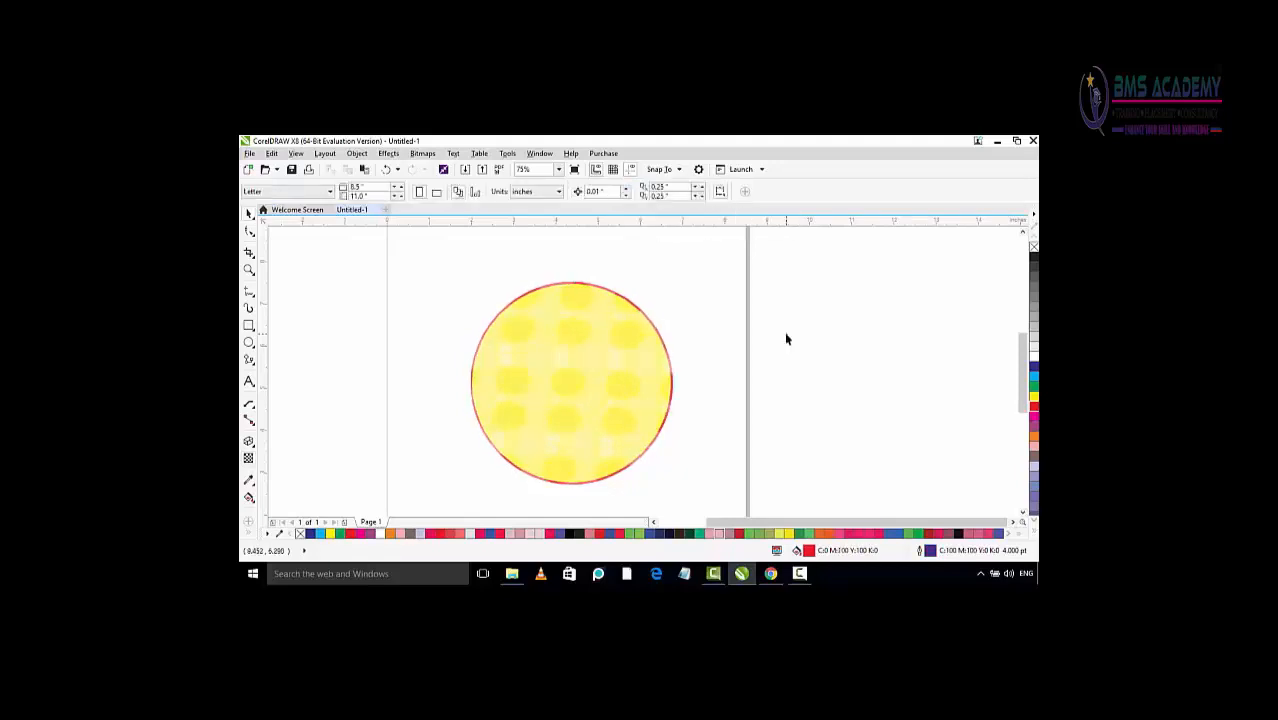
scroll(613, 409, "down", 2)
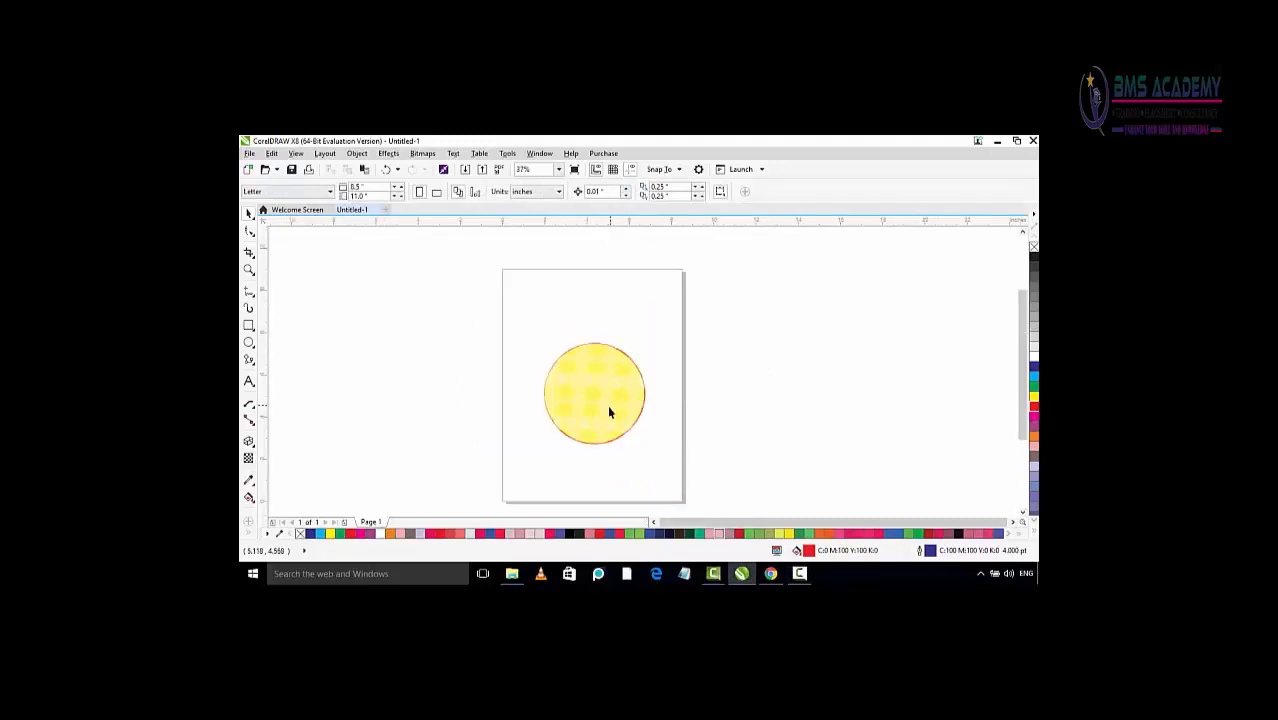